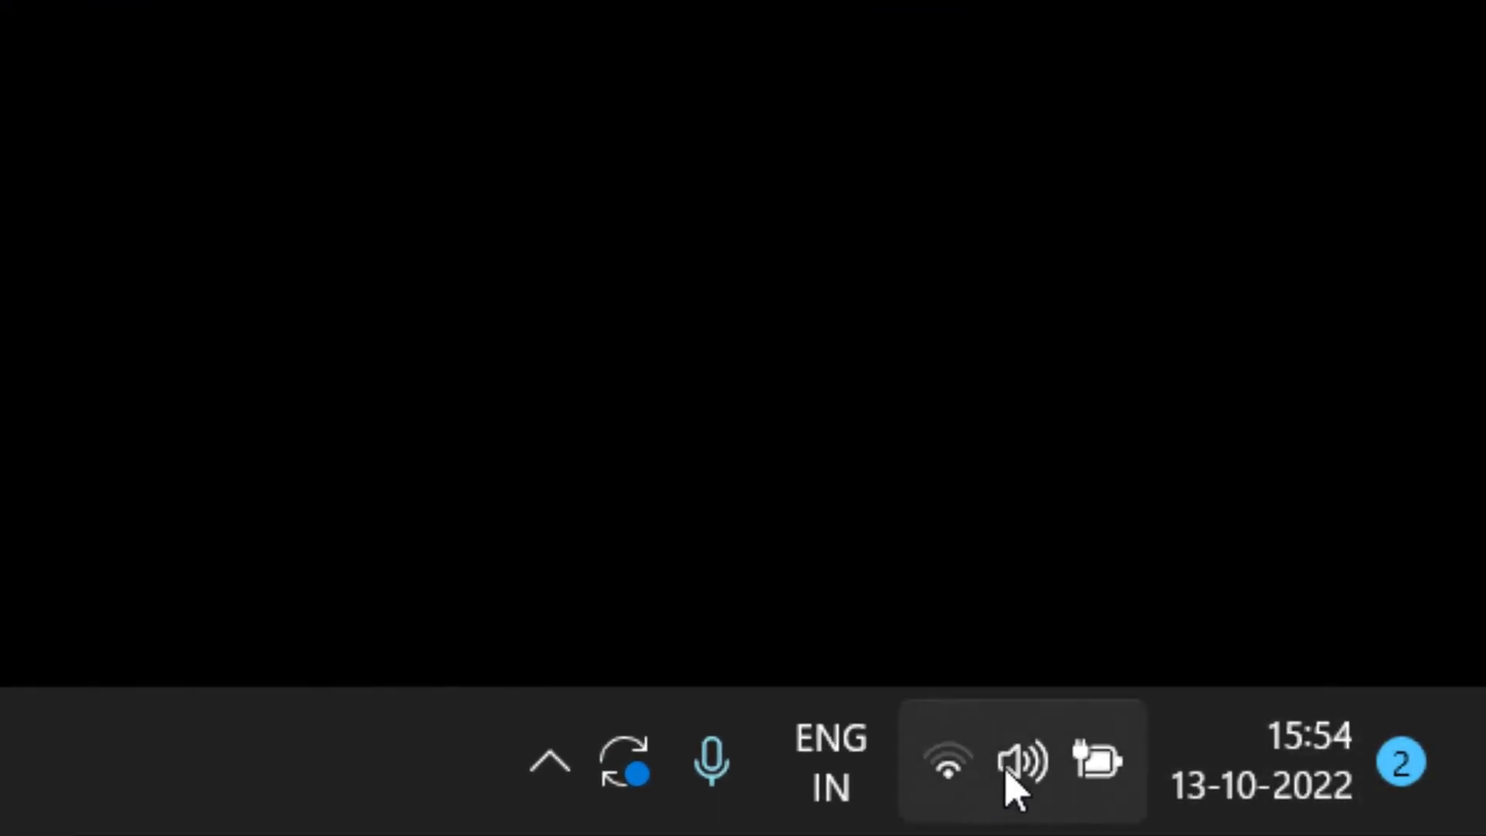
Step: Launch the Services console by running services.msc from the Run dialog
click(1013, 790)
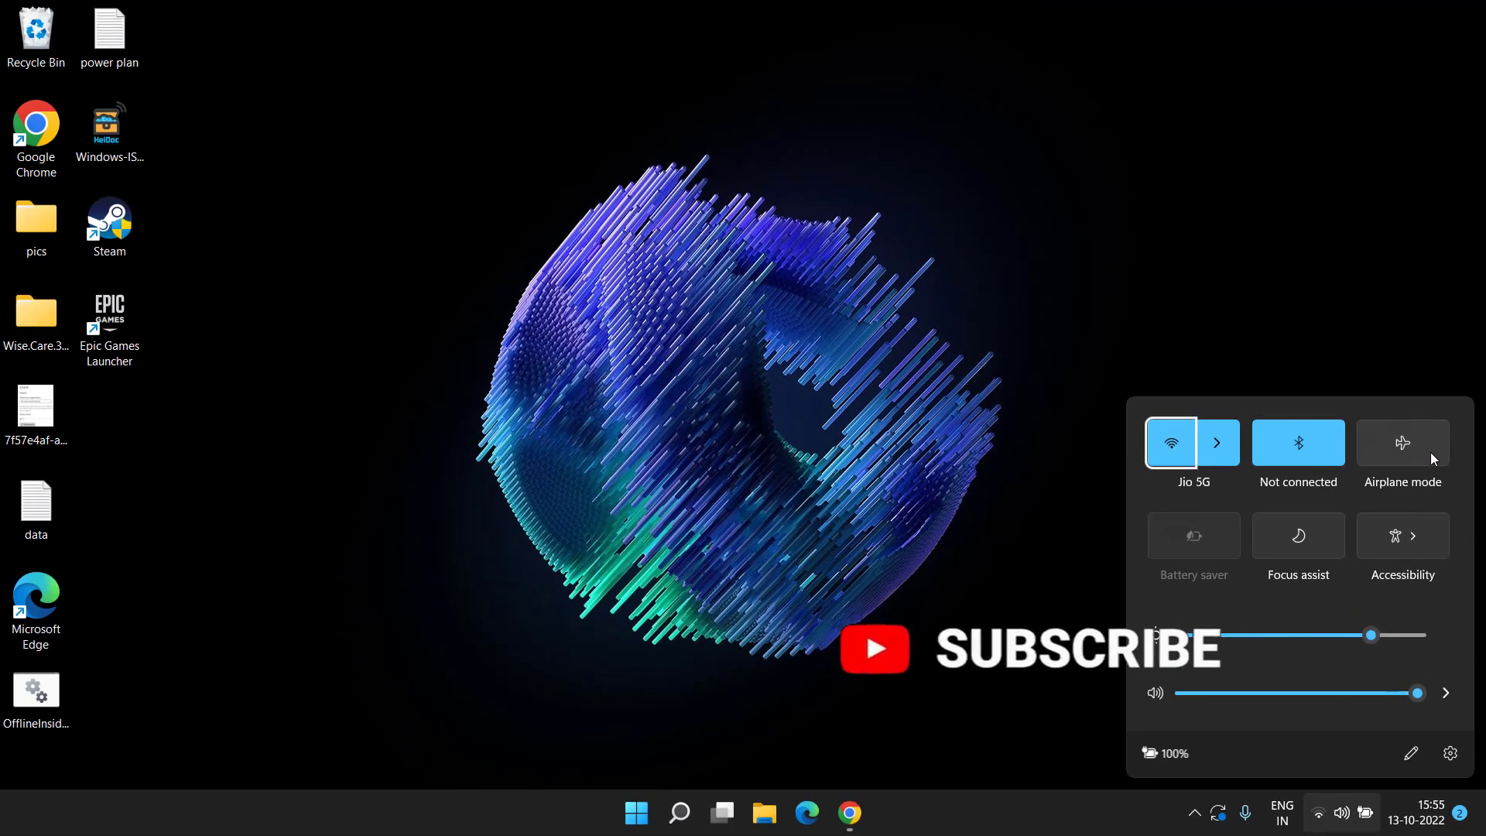
click(693, 323)
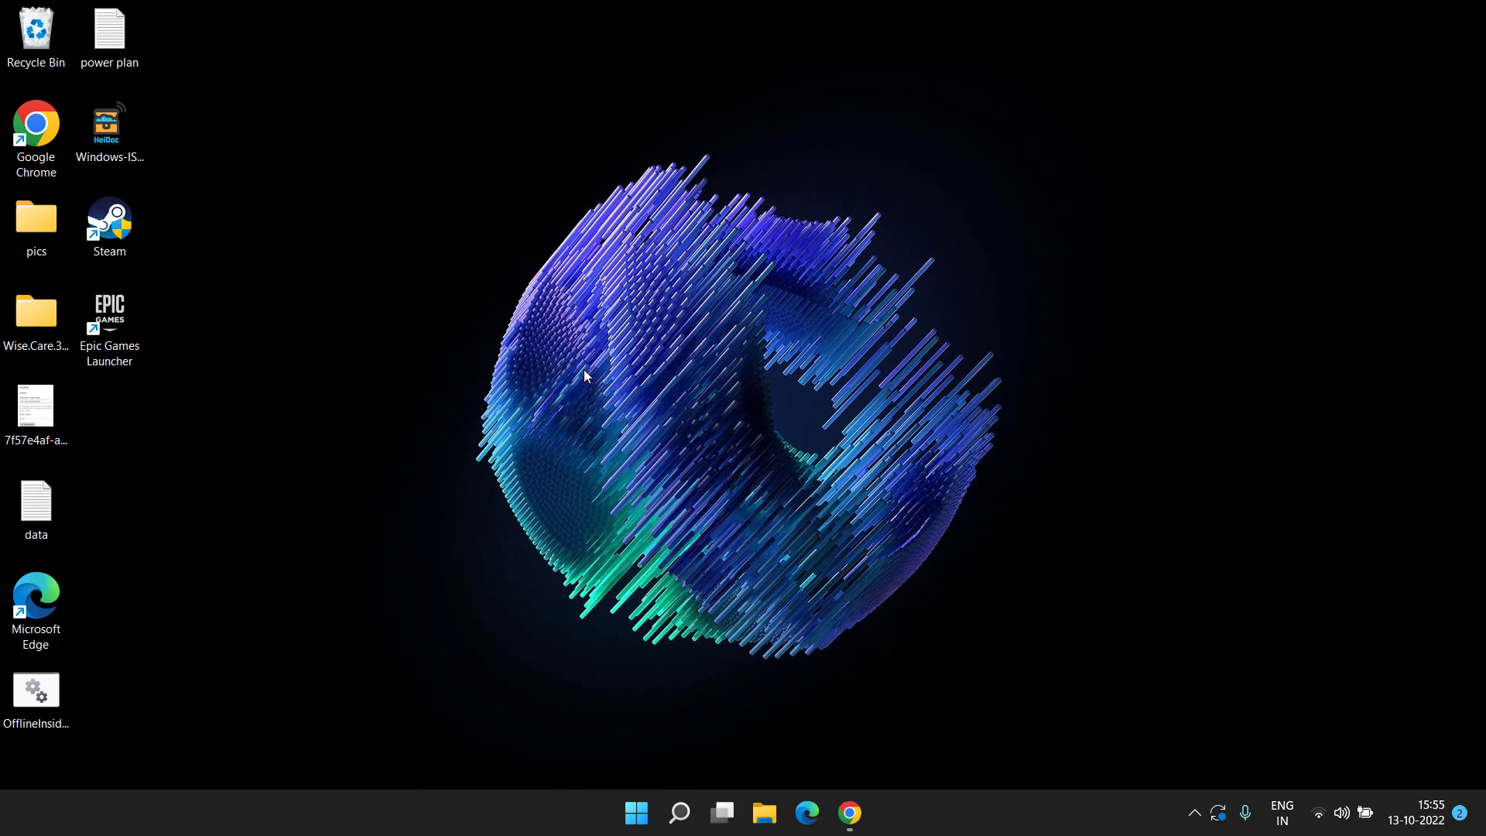
right_click(636, 811)
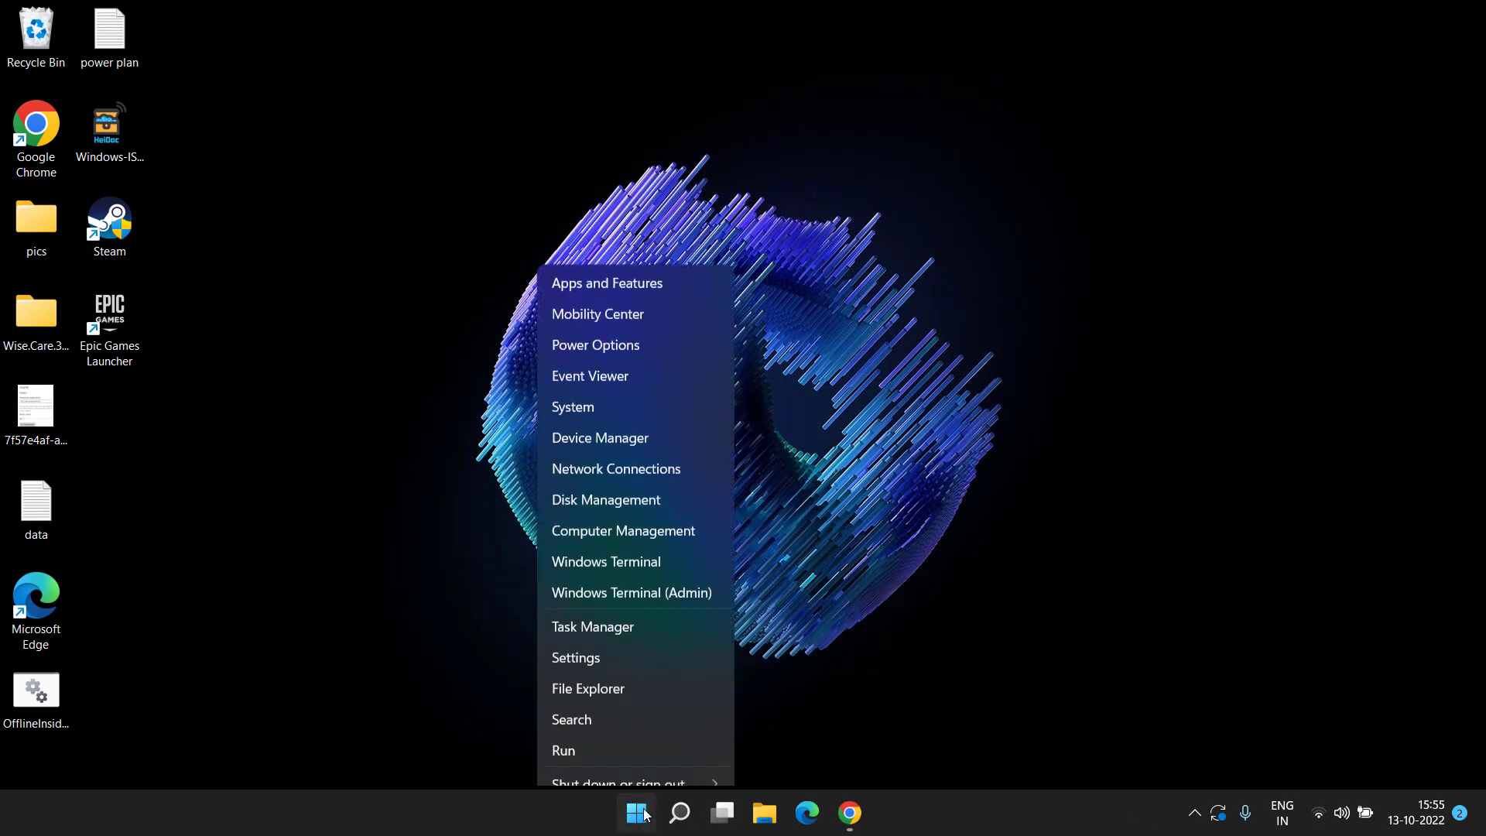
click(619, 701)
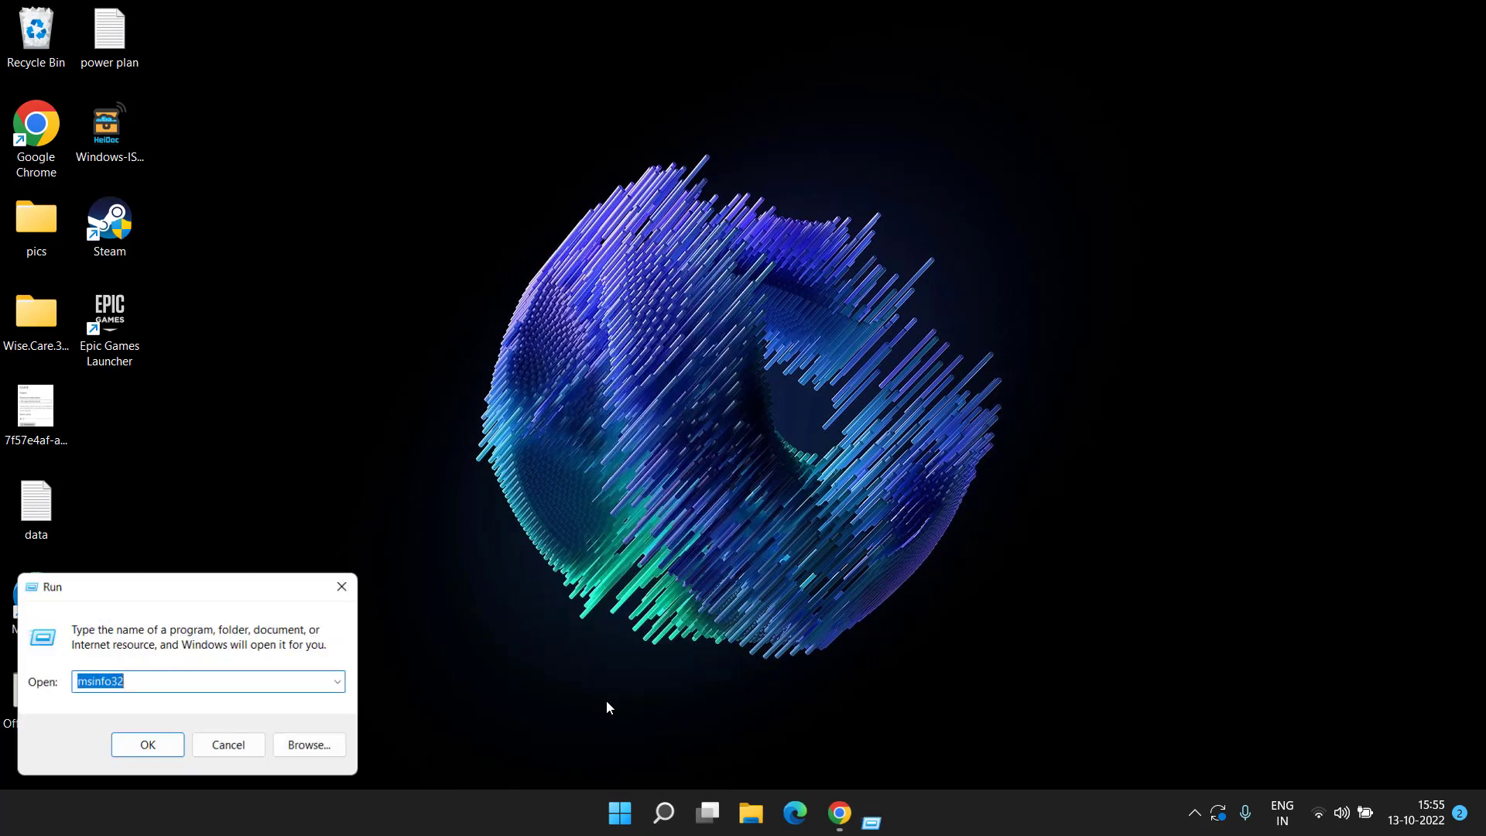
text(ser)
key(Down)
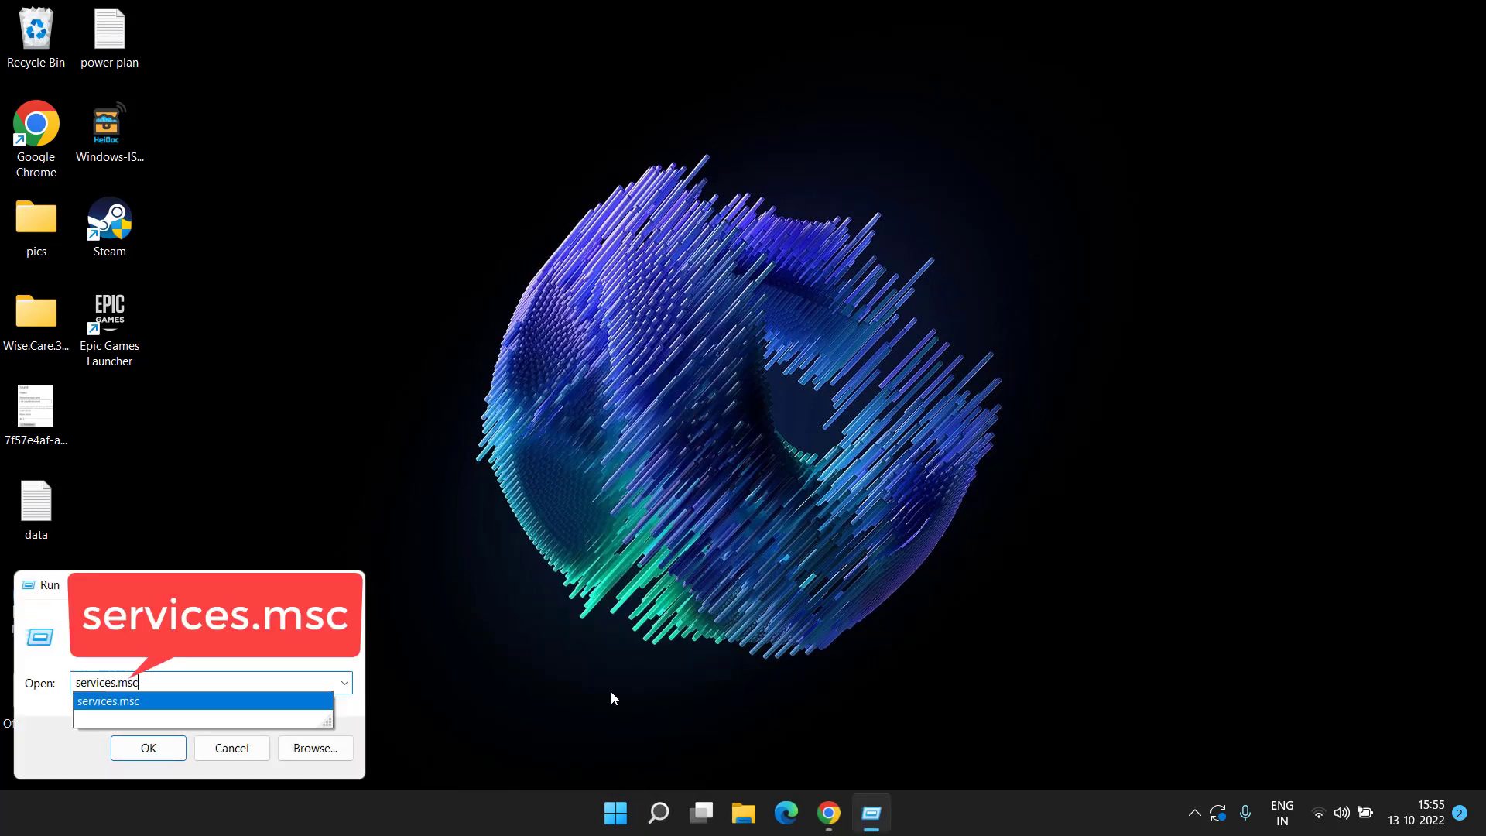
key(Return)
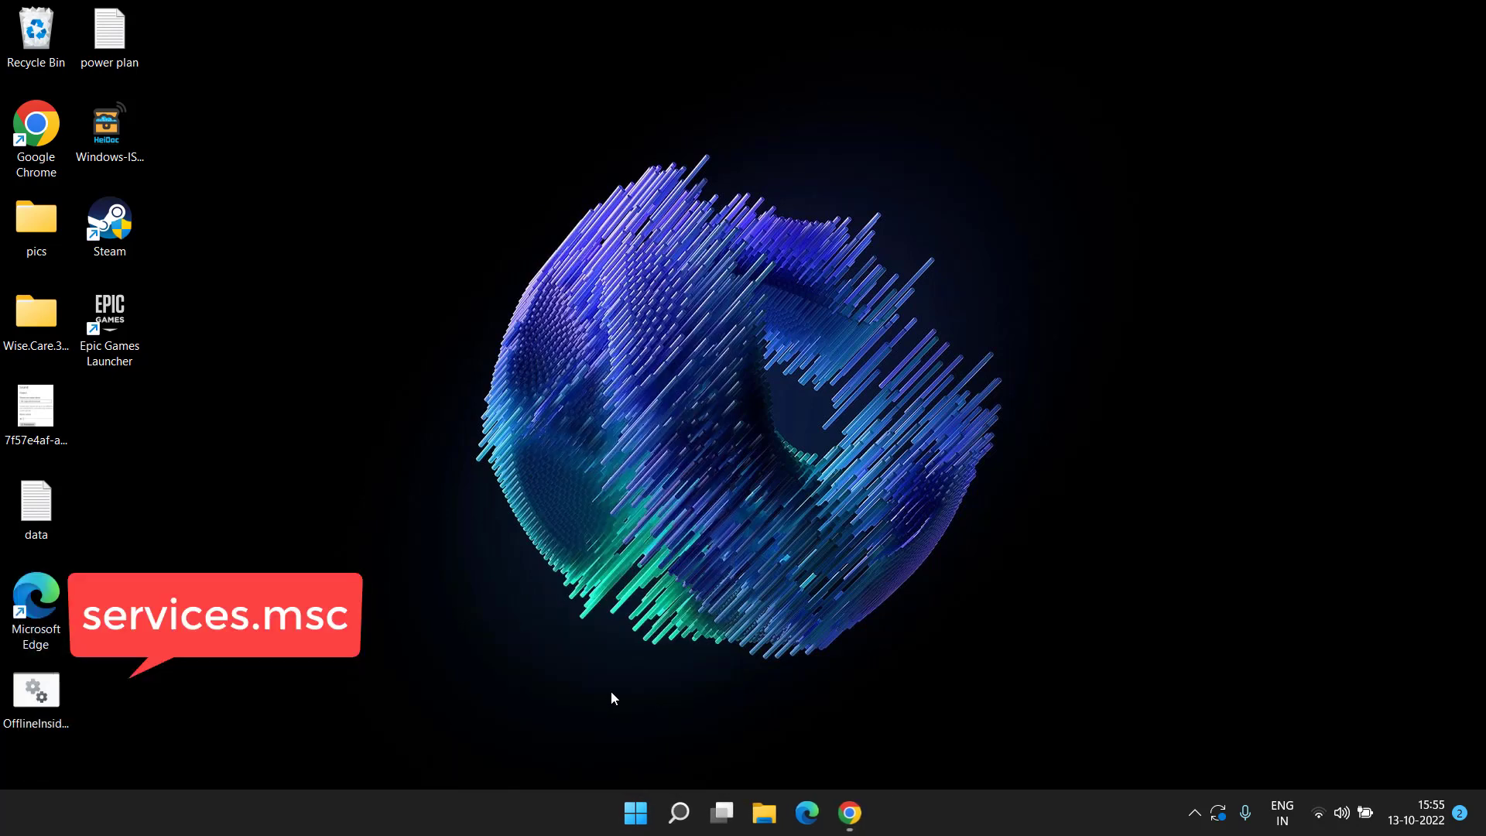
Step: Set Bluetooth Support Service startup type to Automatic, apply it, and minimize Services
click(583, 406)
click(583, 473)
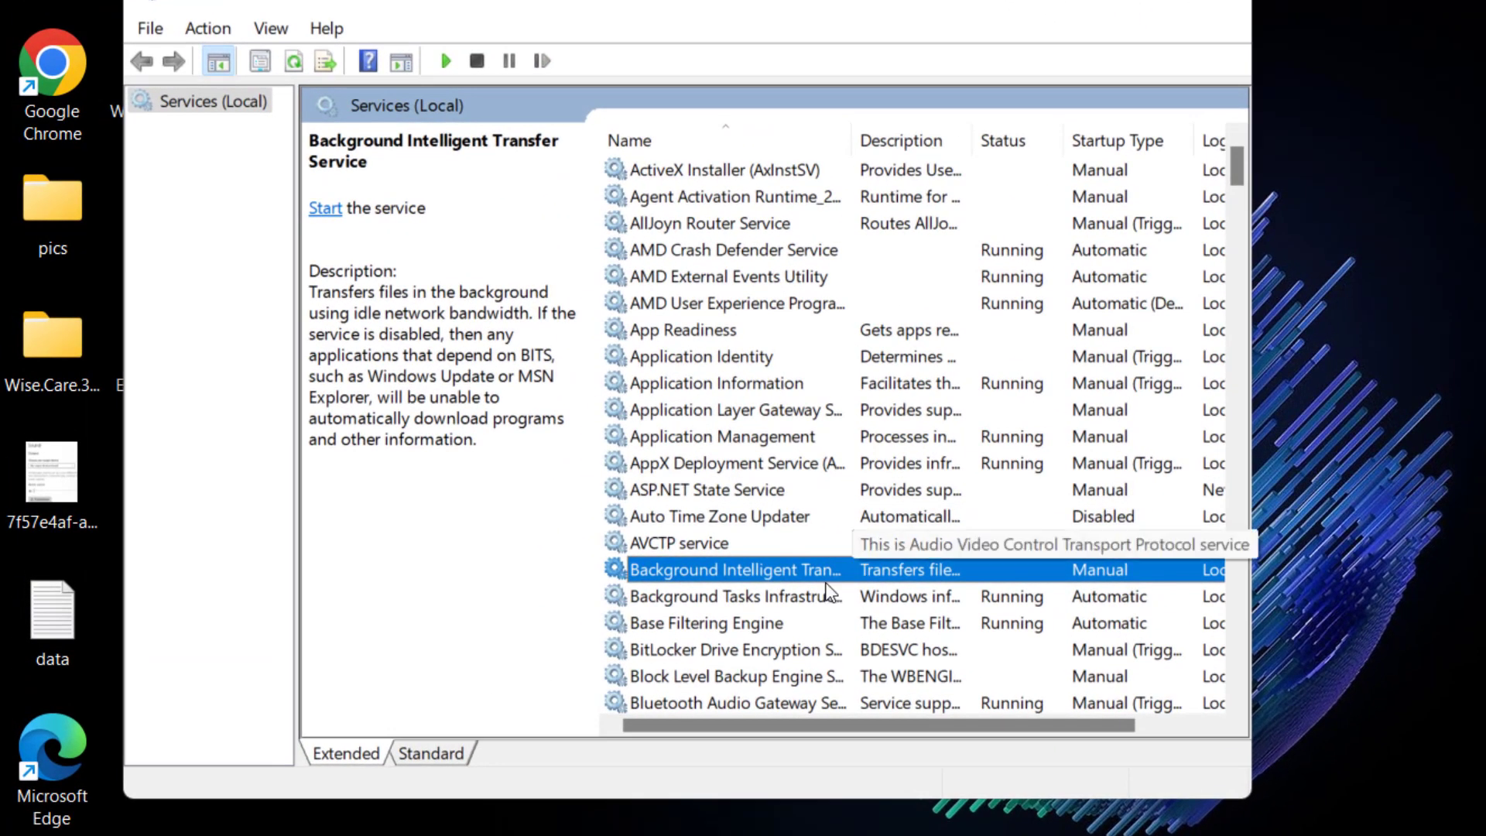
scroll(832, 584, down, 1)
scroll(832, 584, down, 1)
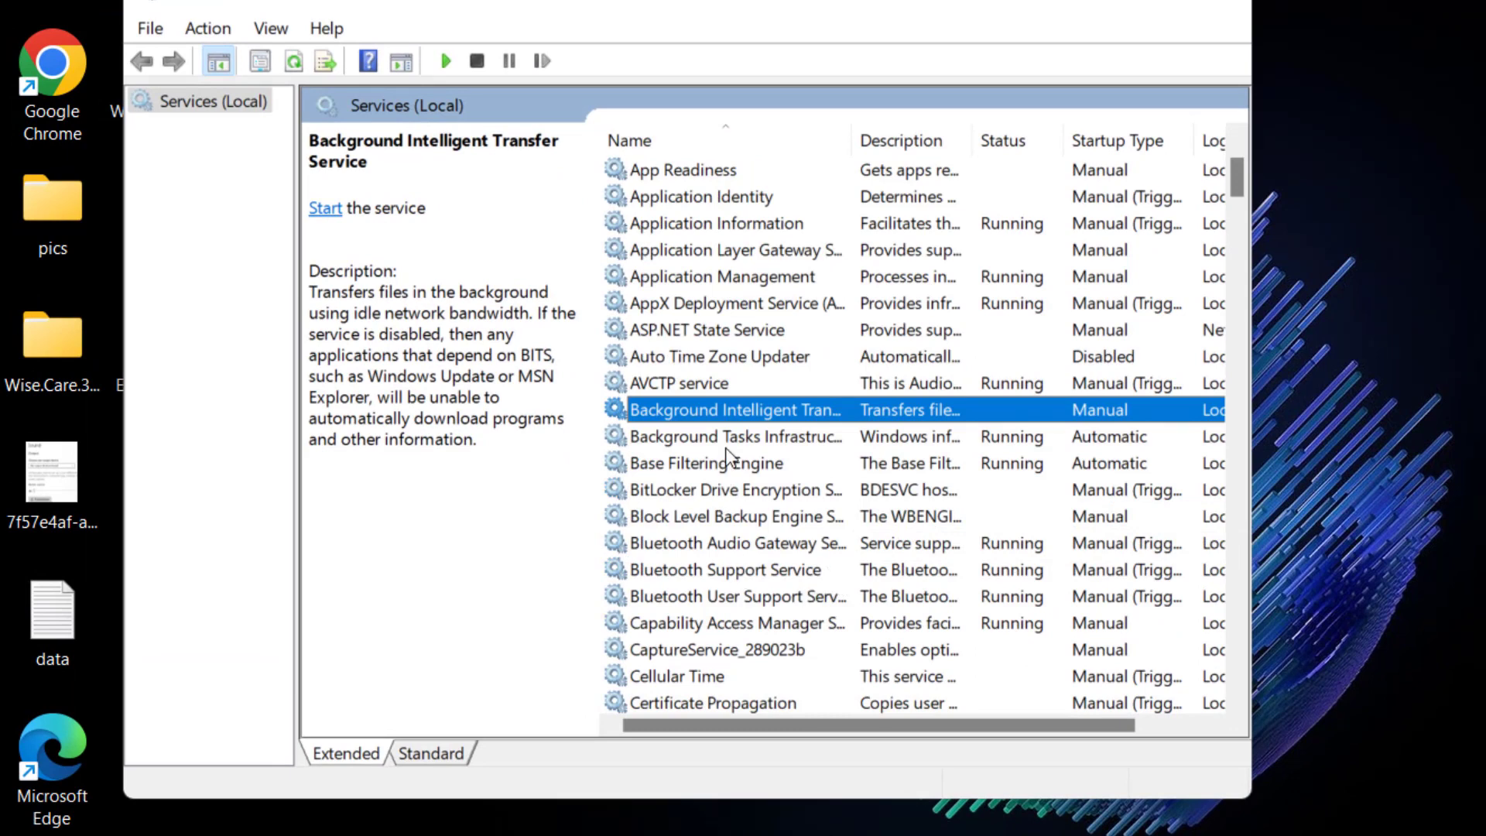
click(720, 573)
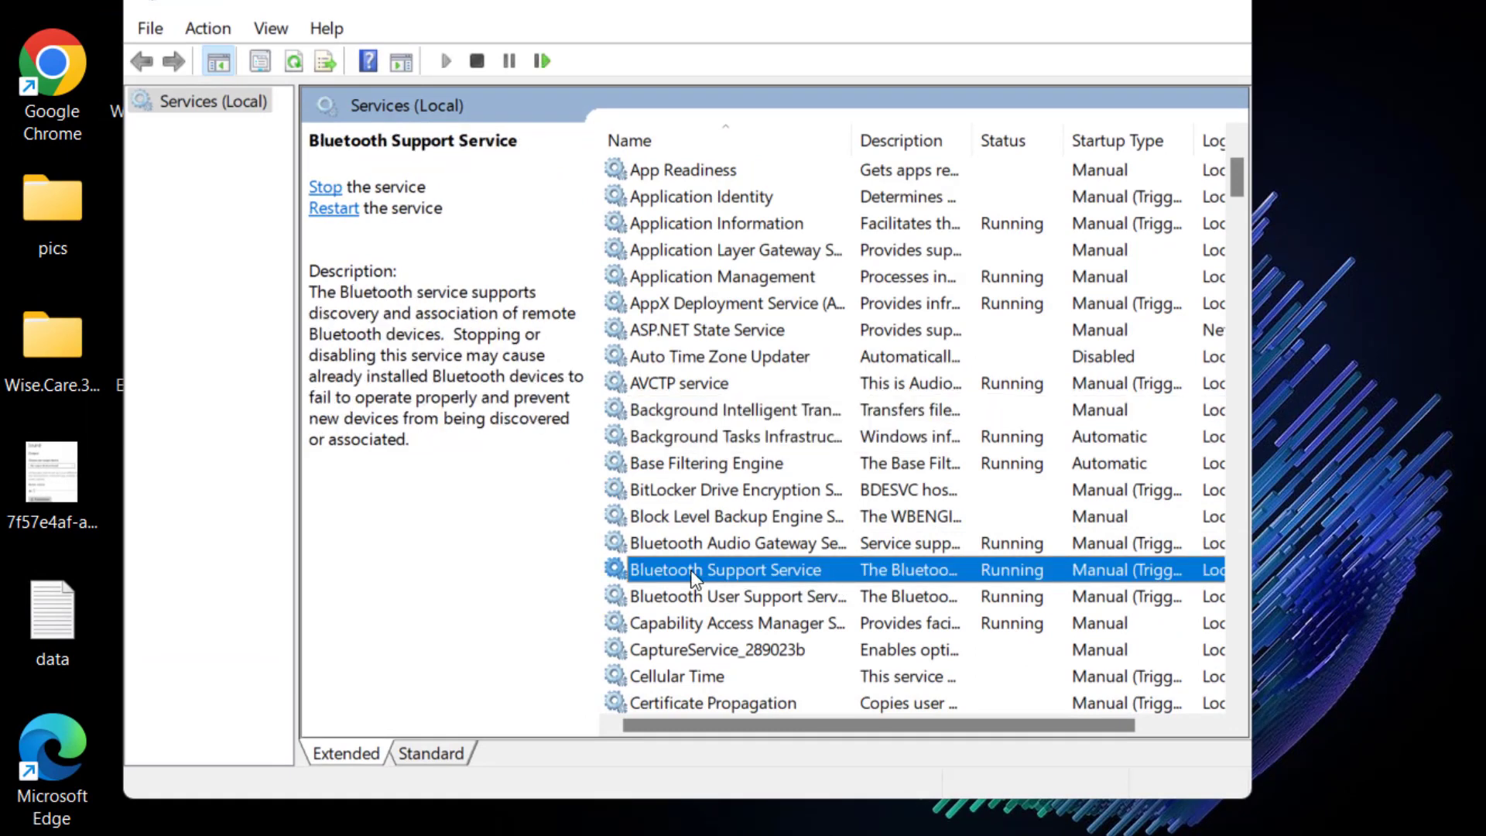
double_click(809, 577)
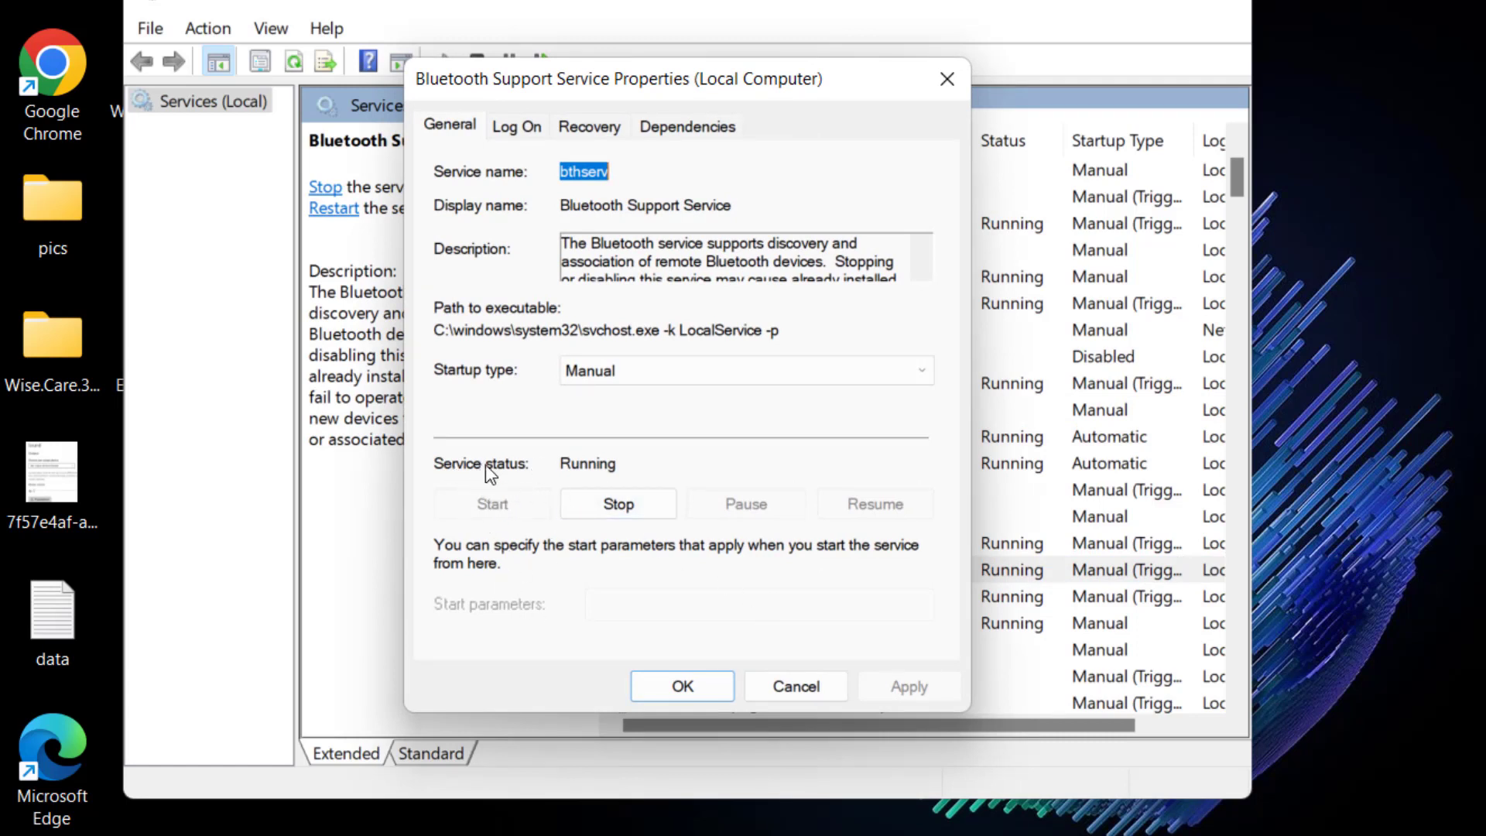
click(664, 372)
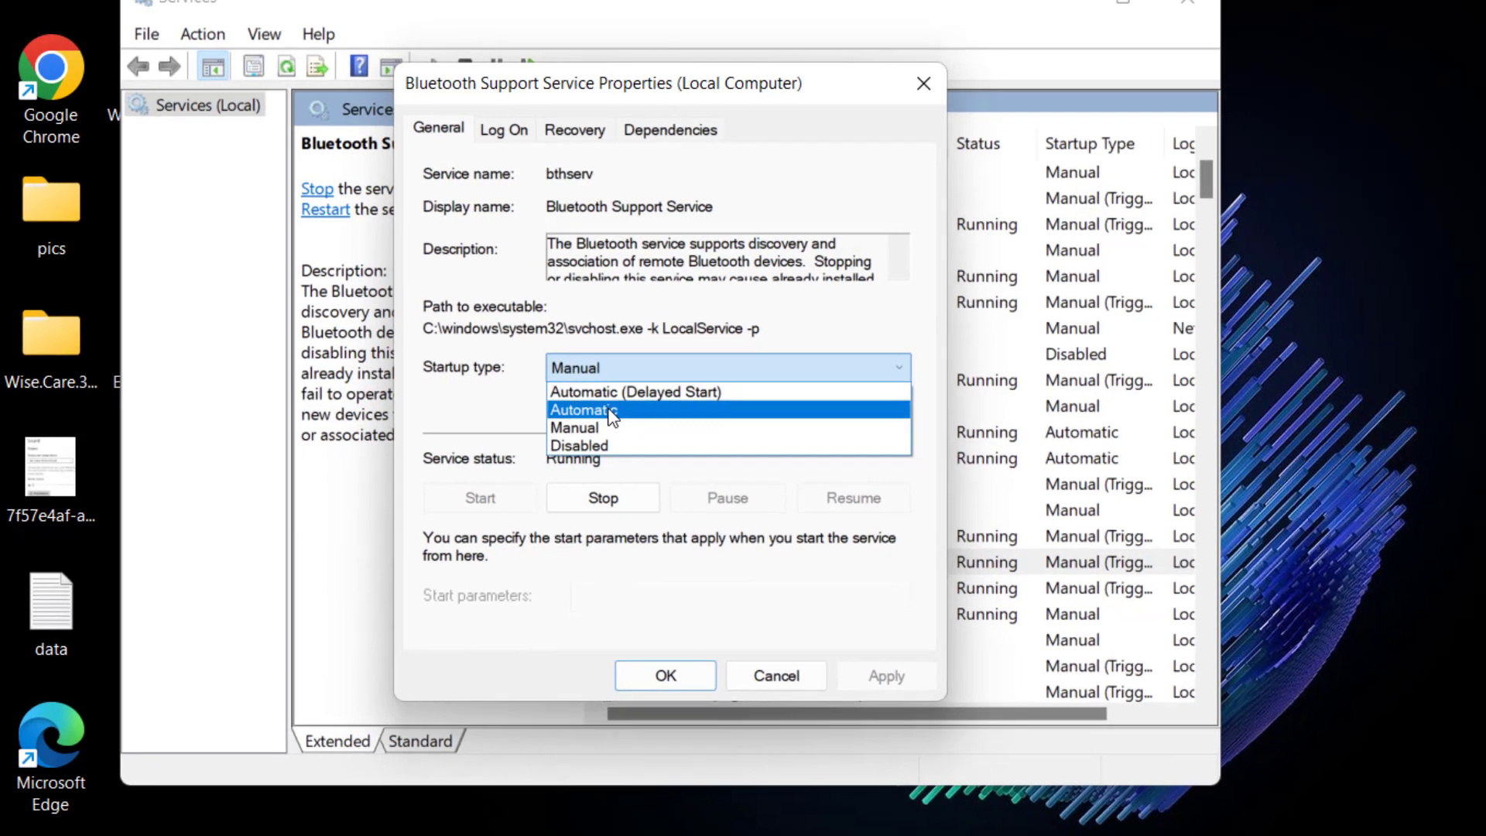
click(602, 413)
click(909, 686)
click(481, 554)
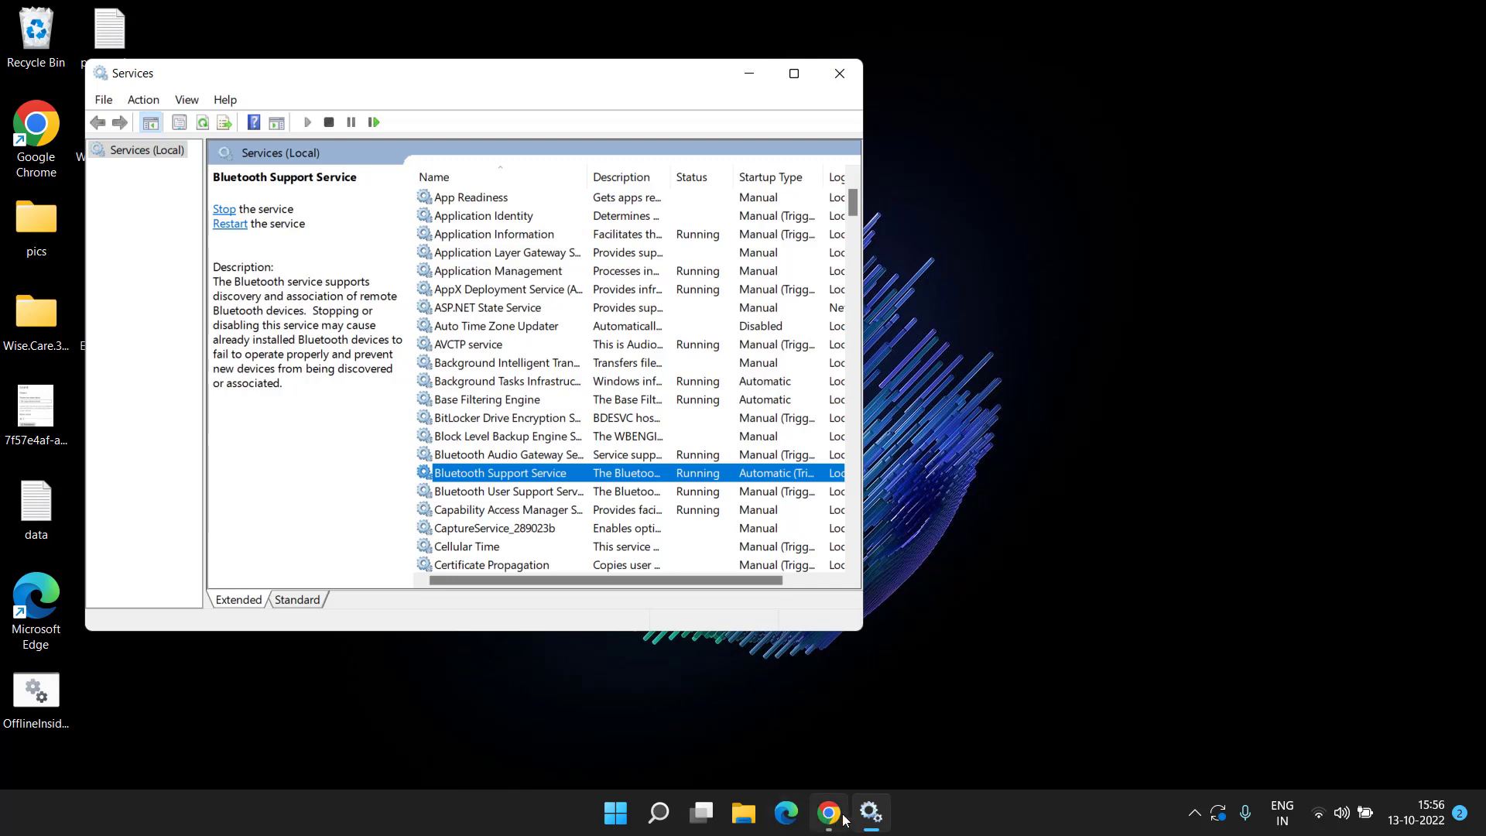
click(861, 825)
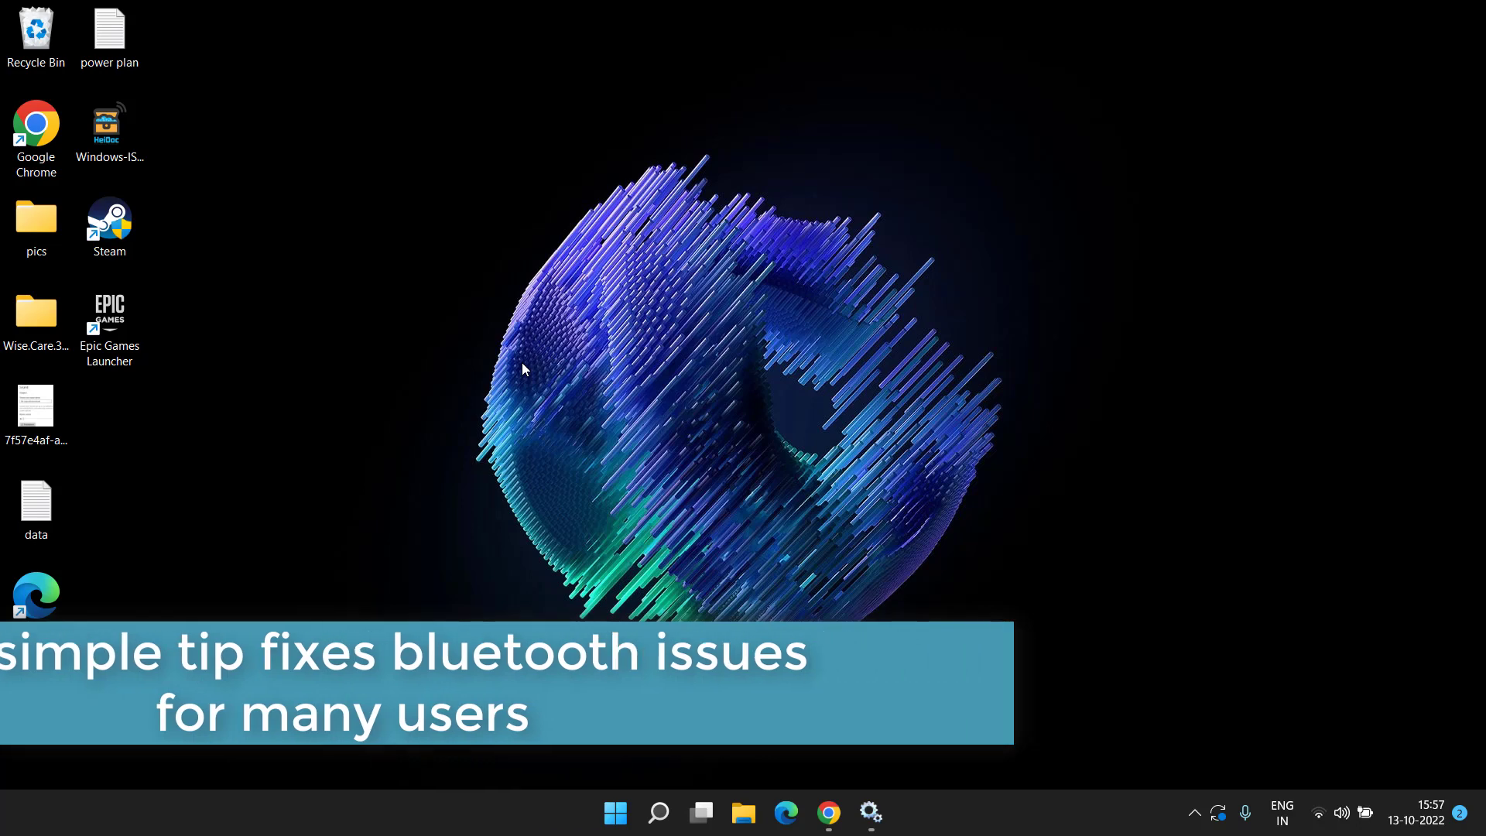
Step: Open Network Connections by running ncpa.cpl from the Run dialog
right_click(616, 827)
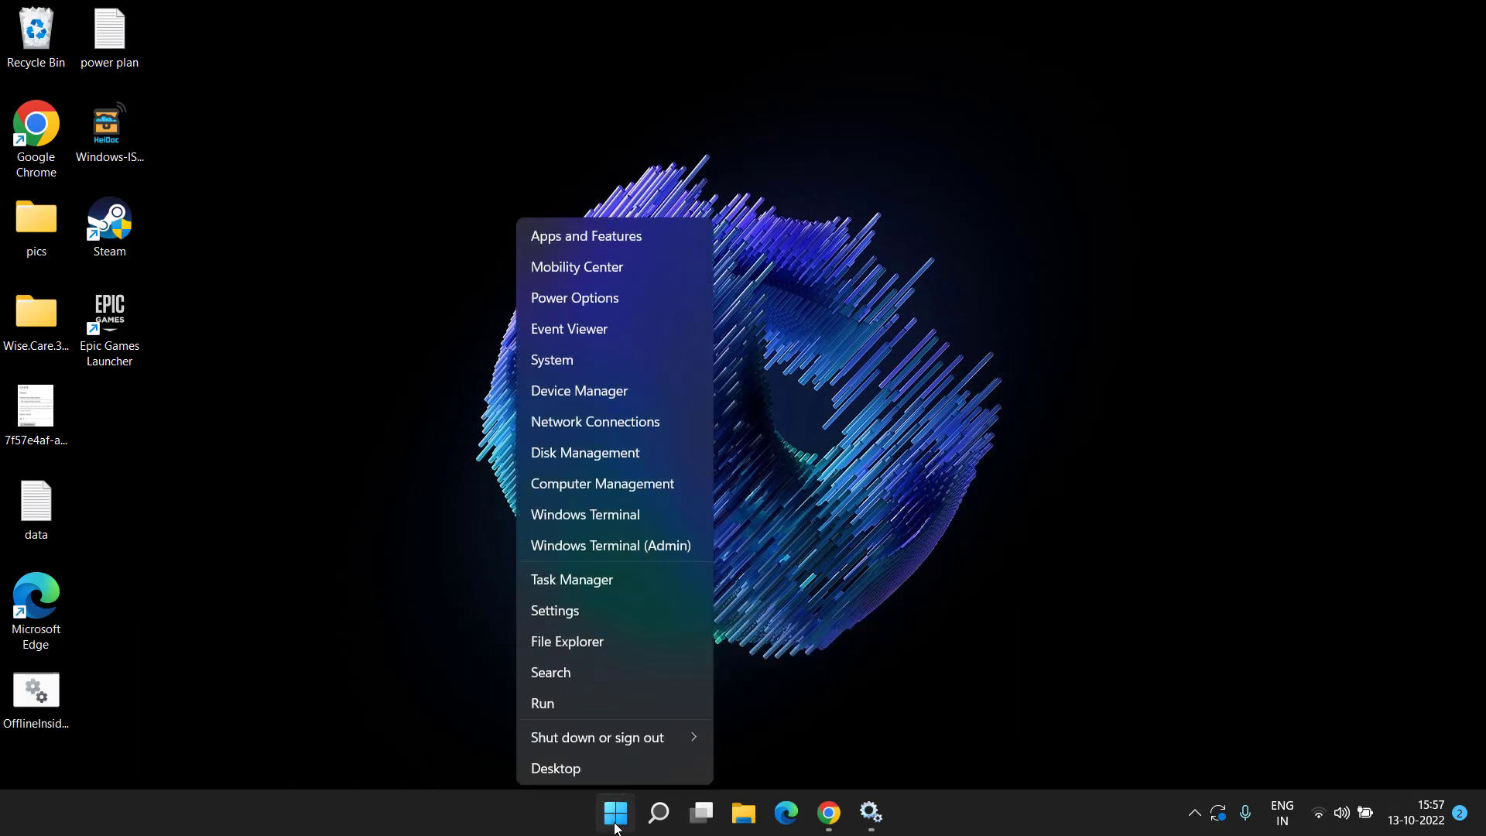
click(568, 704)
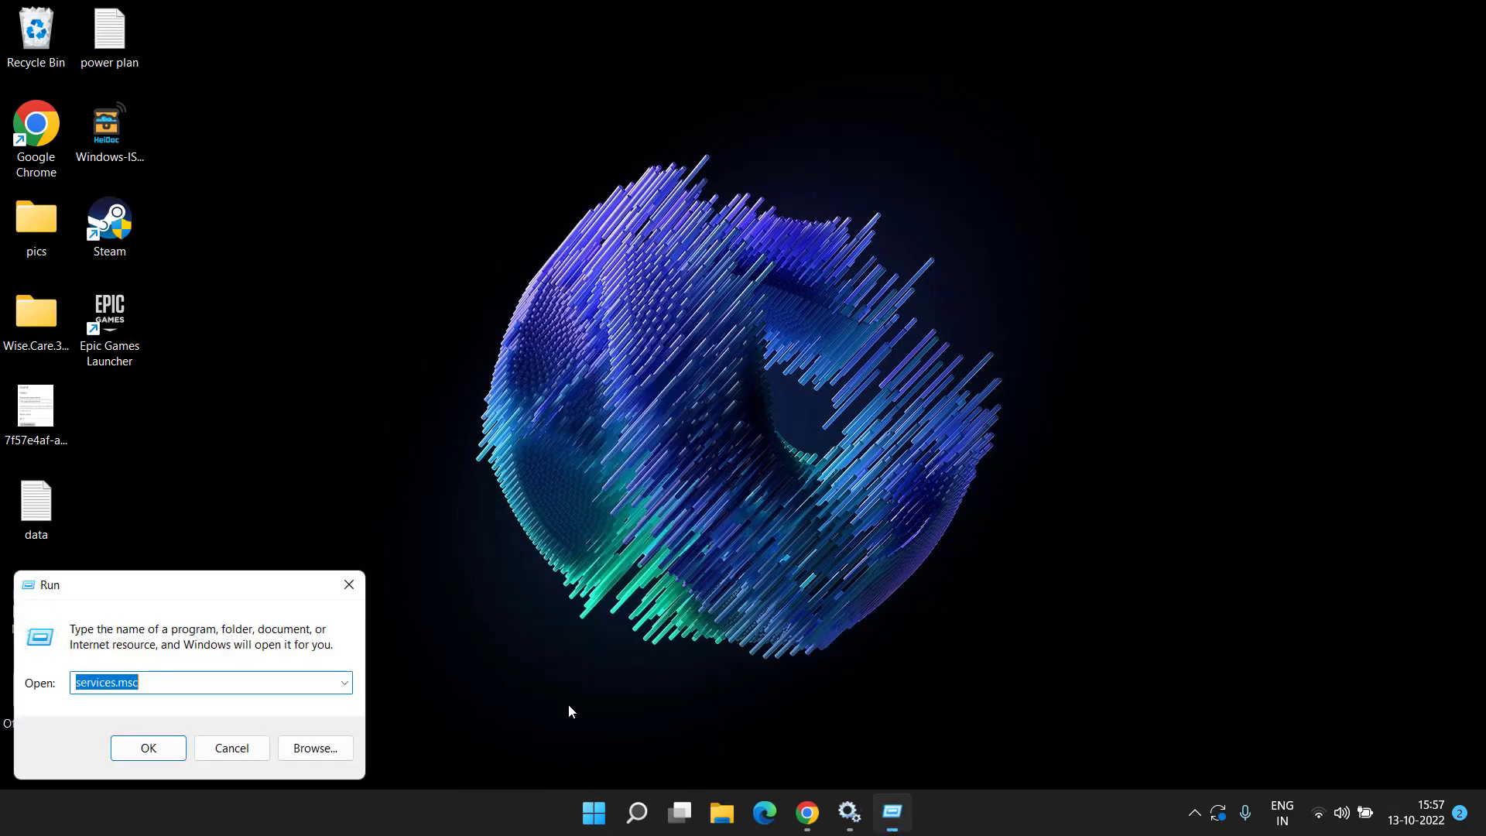
text(nc)
key(Down)
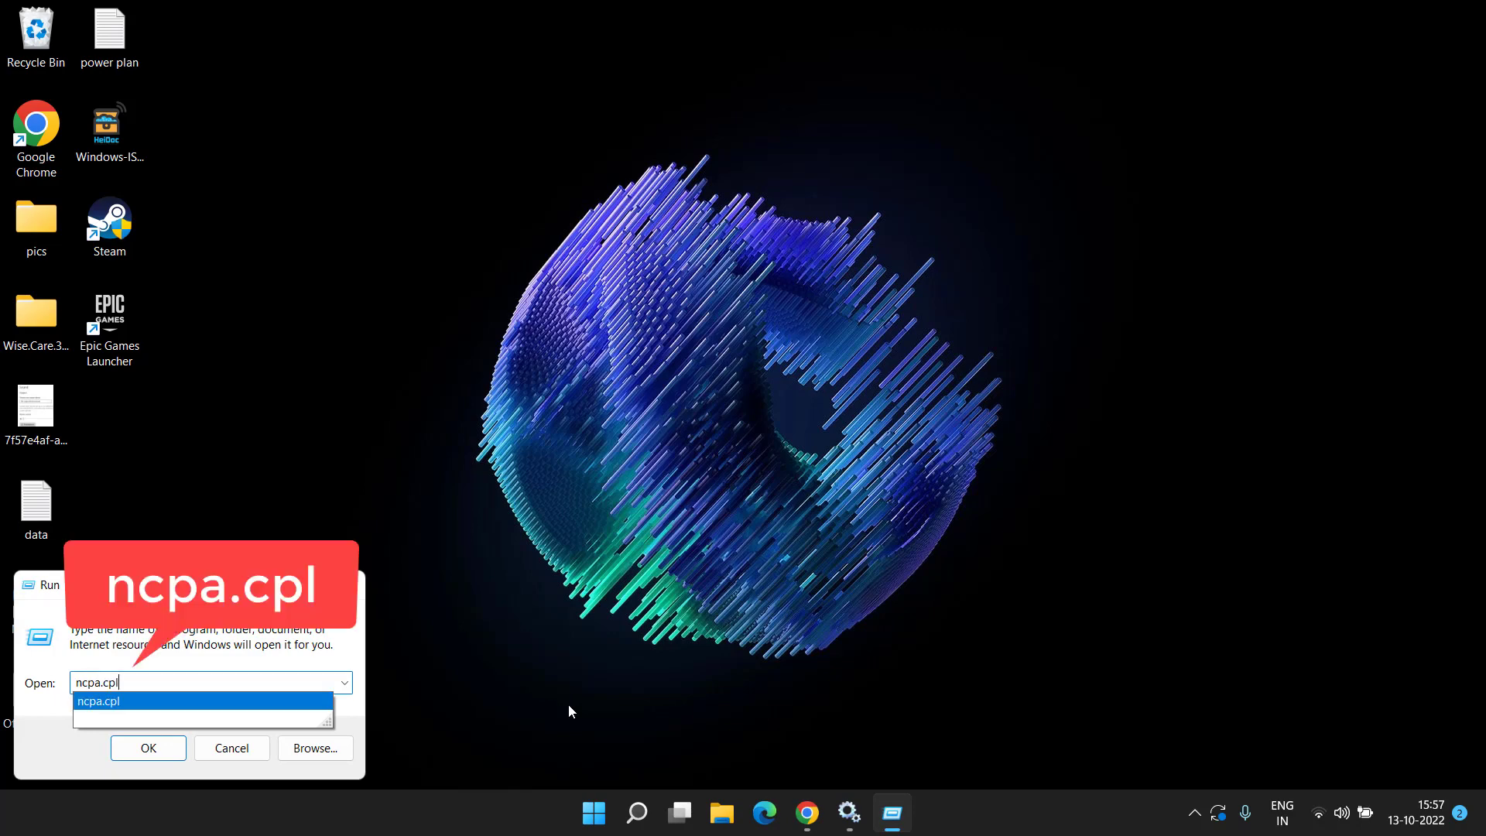
key(Return)
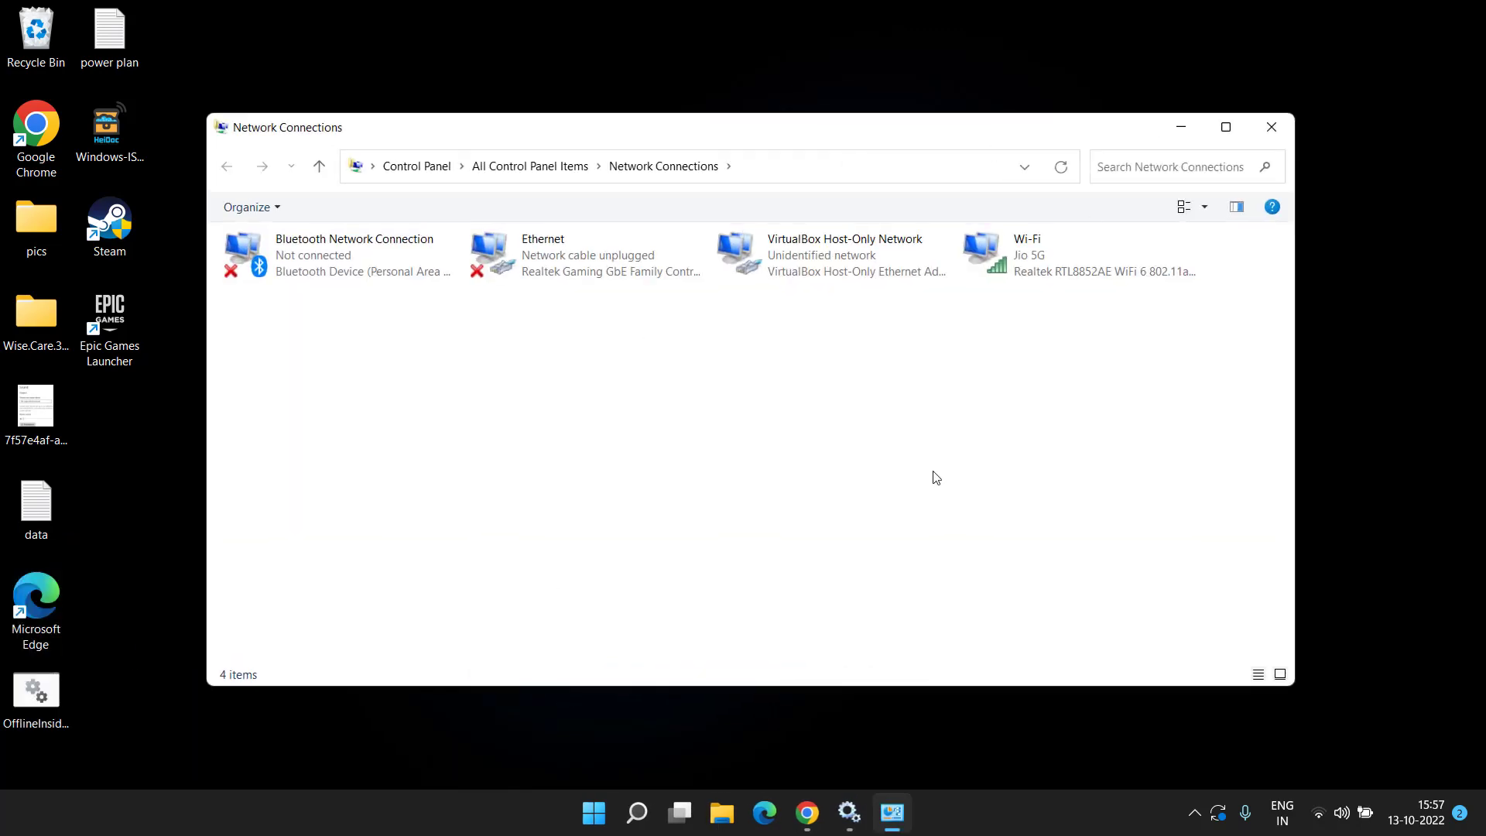
Step: Disable the Wi-Fi adapter, re-enable it, and minimize Network Connections
click(1083, 264)
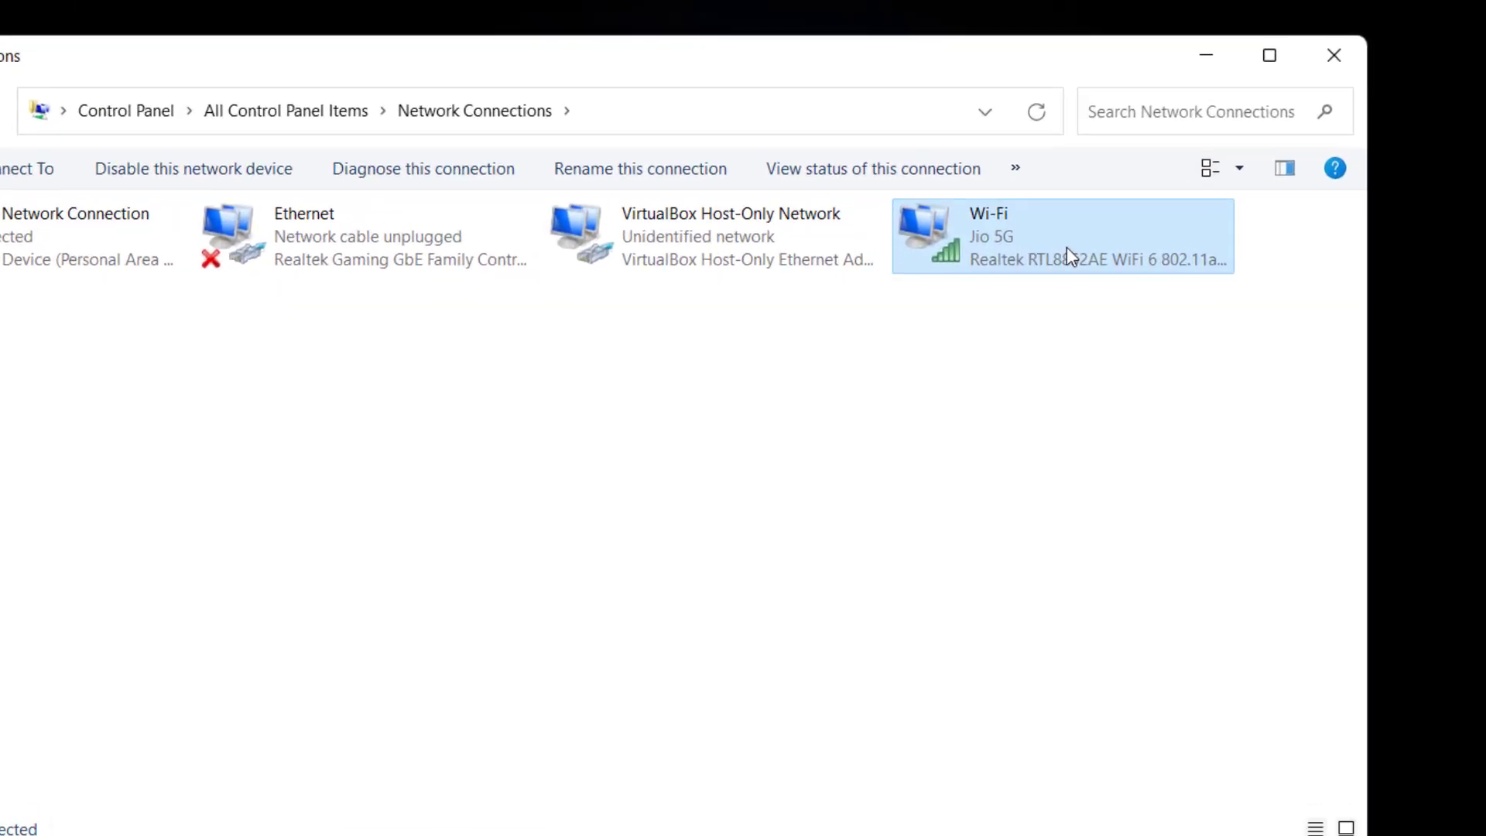
right_click(1082, 263)
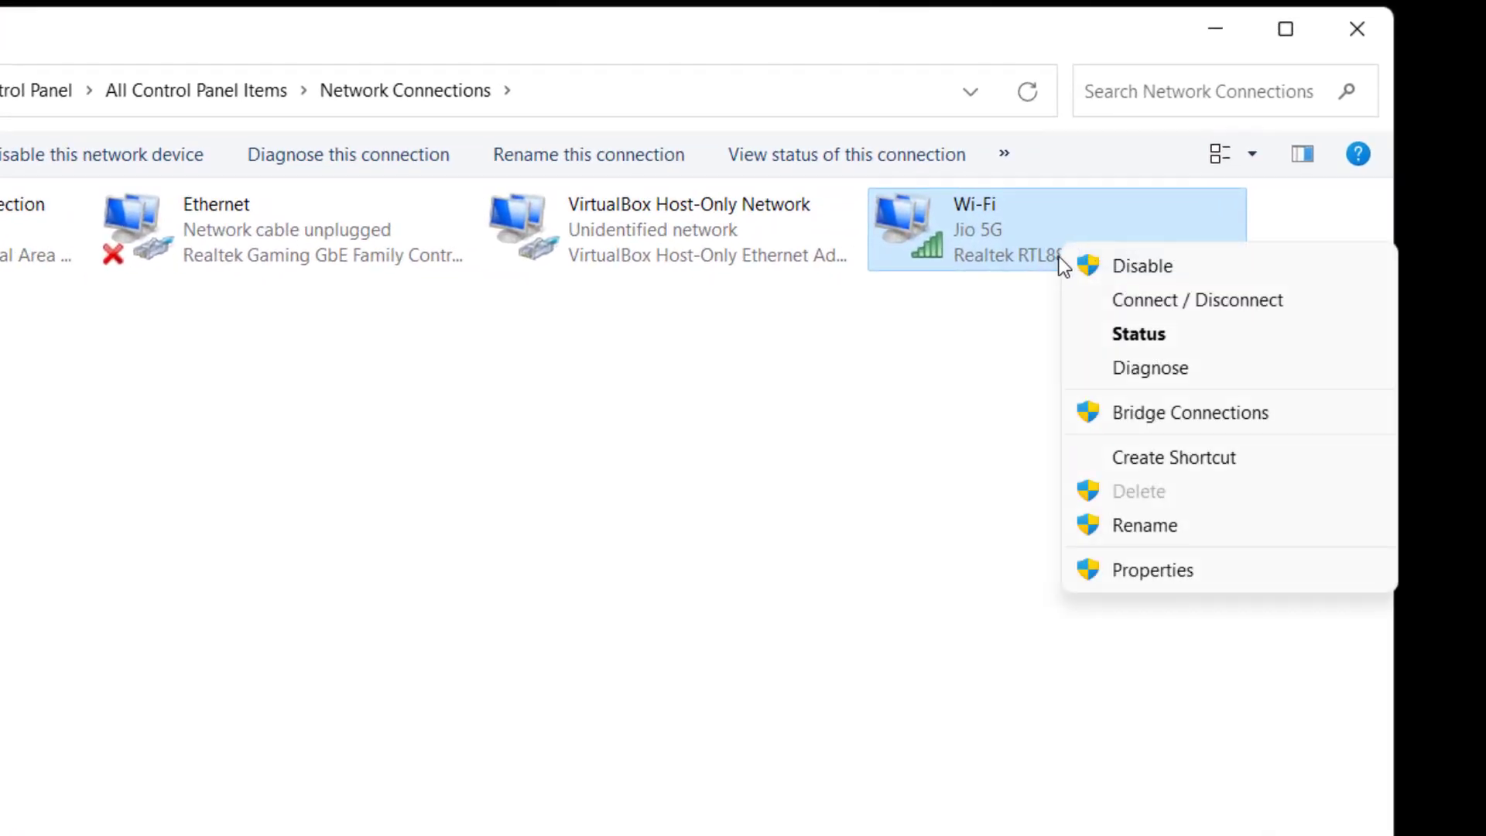
click(1145, 277)
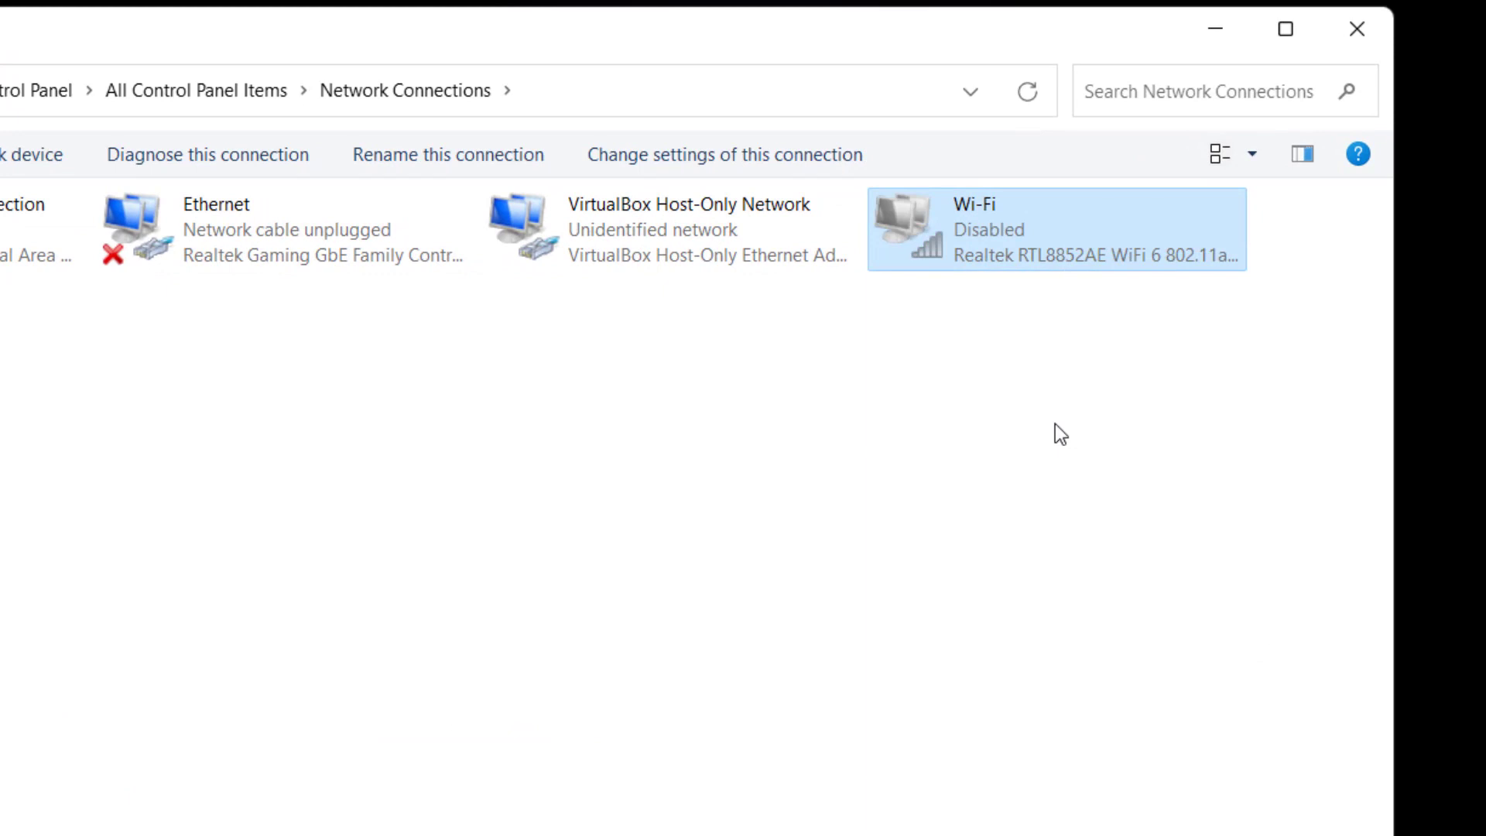
right_click(1036, 232)
click(1095, 257)
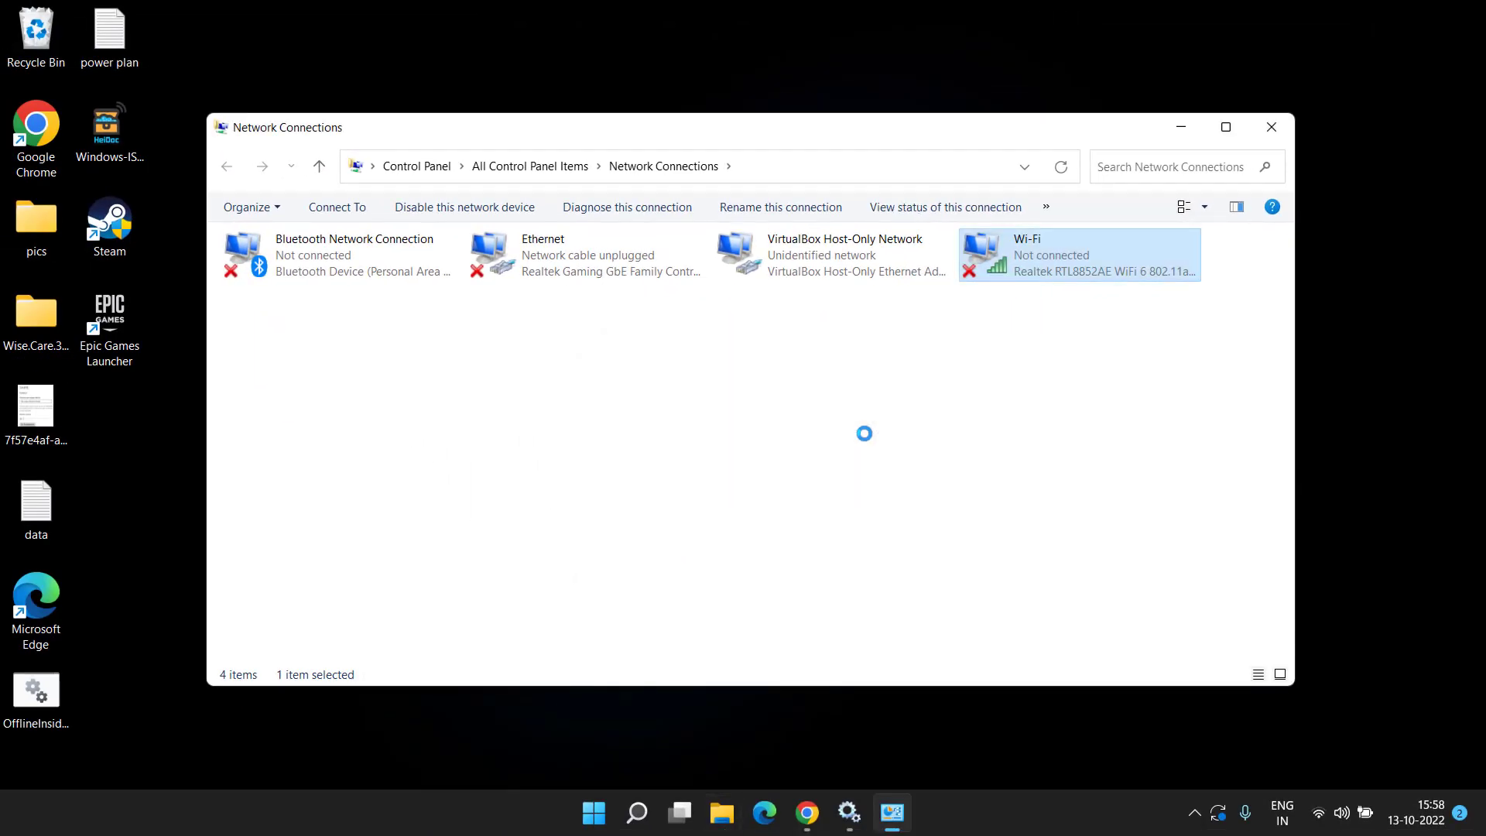
click(1181, 127)
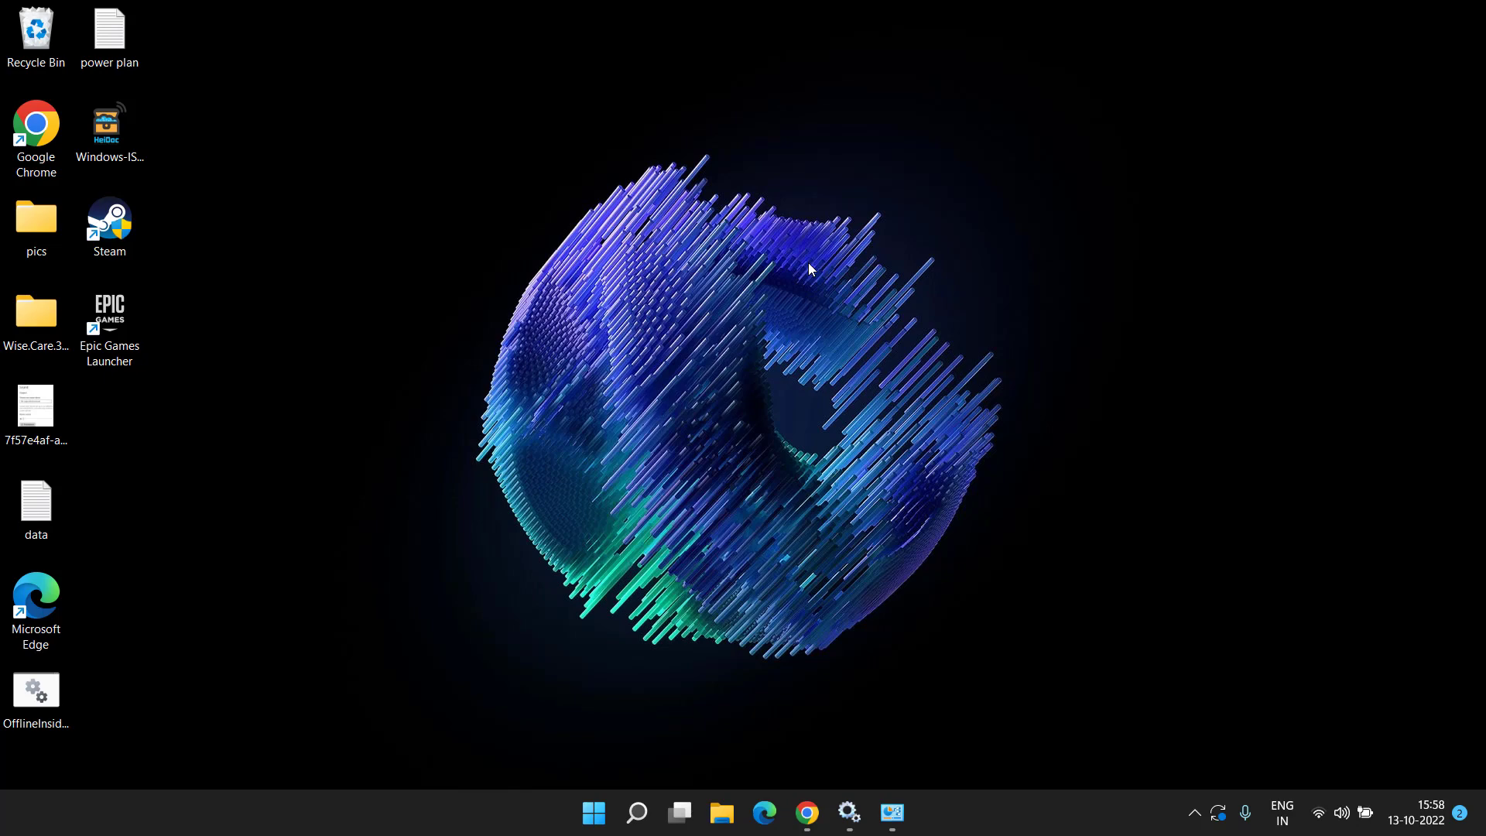
Step: Under Windows Update optional updates, tick Windows 11, version 22H2, then close Settings
key(super+i)
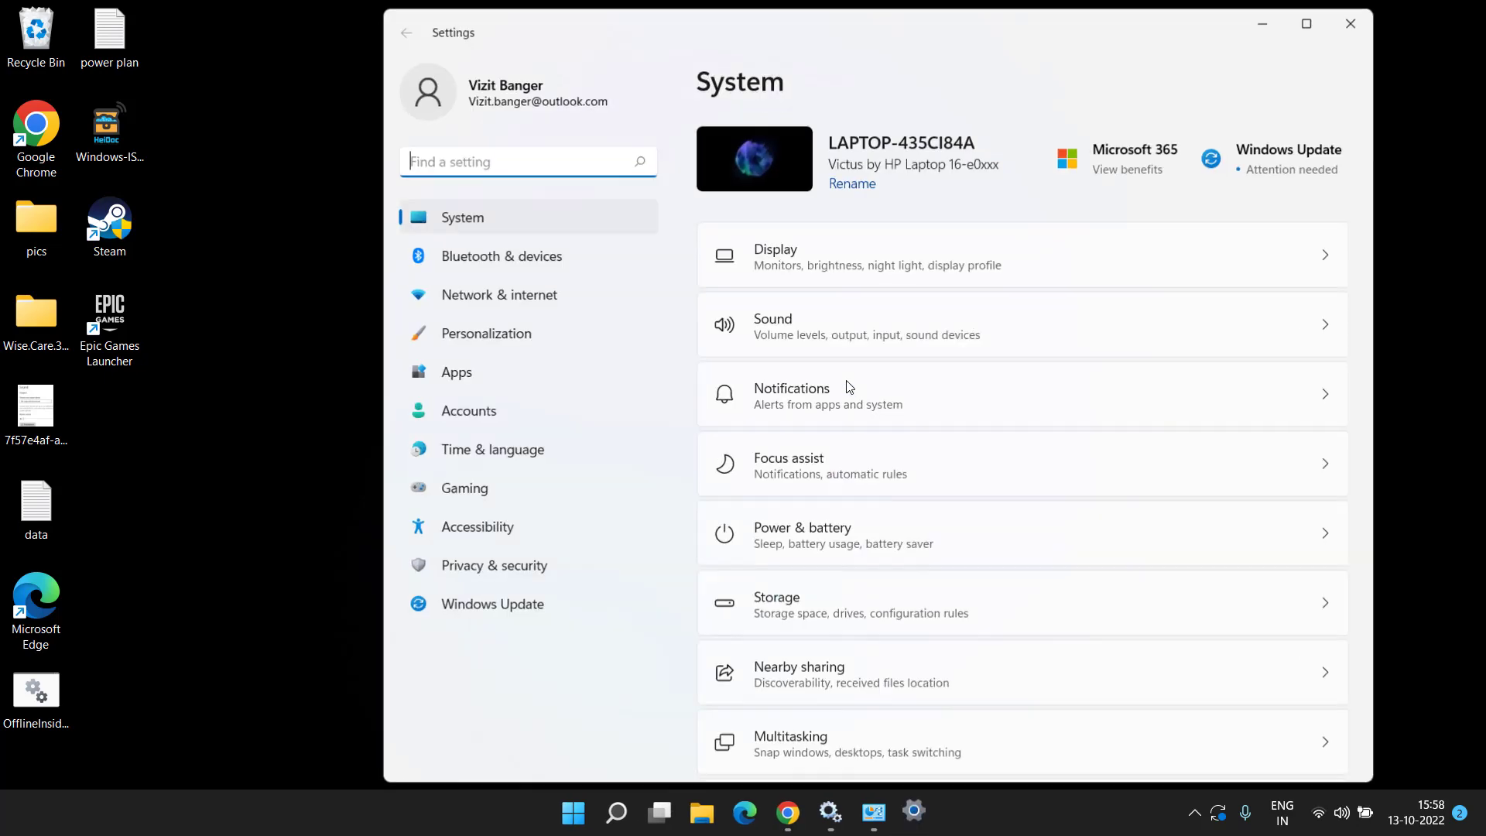
click(546, 600)
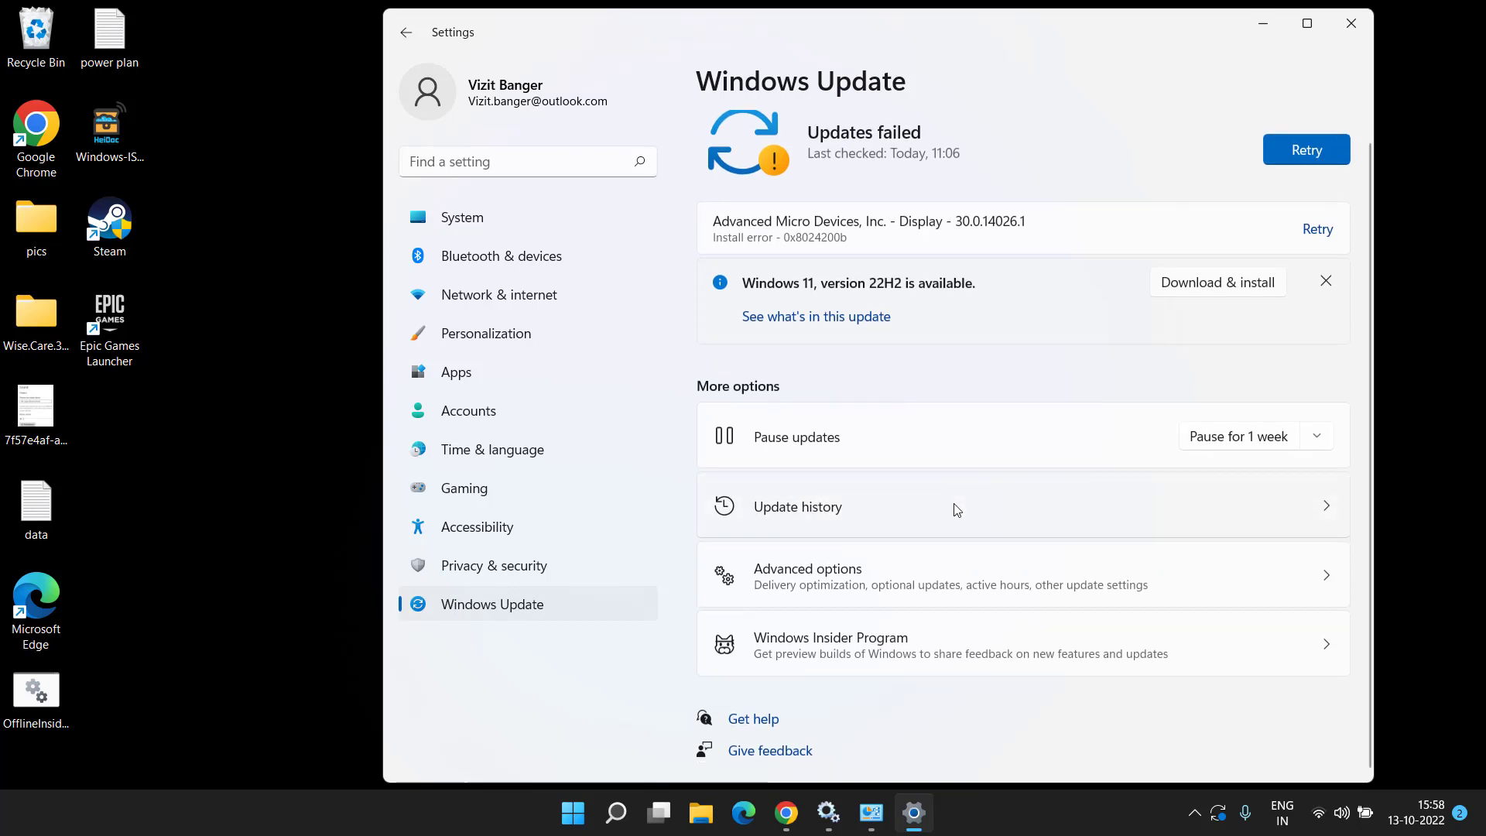
click(994, 587)
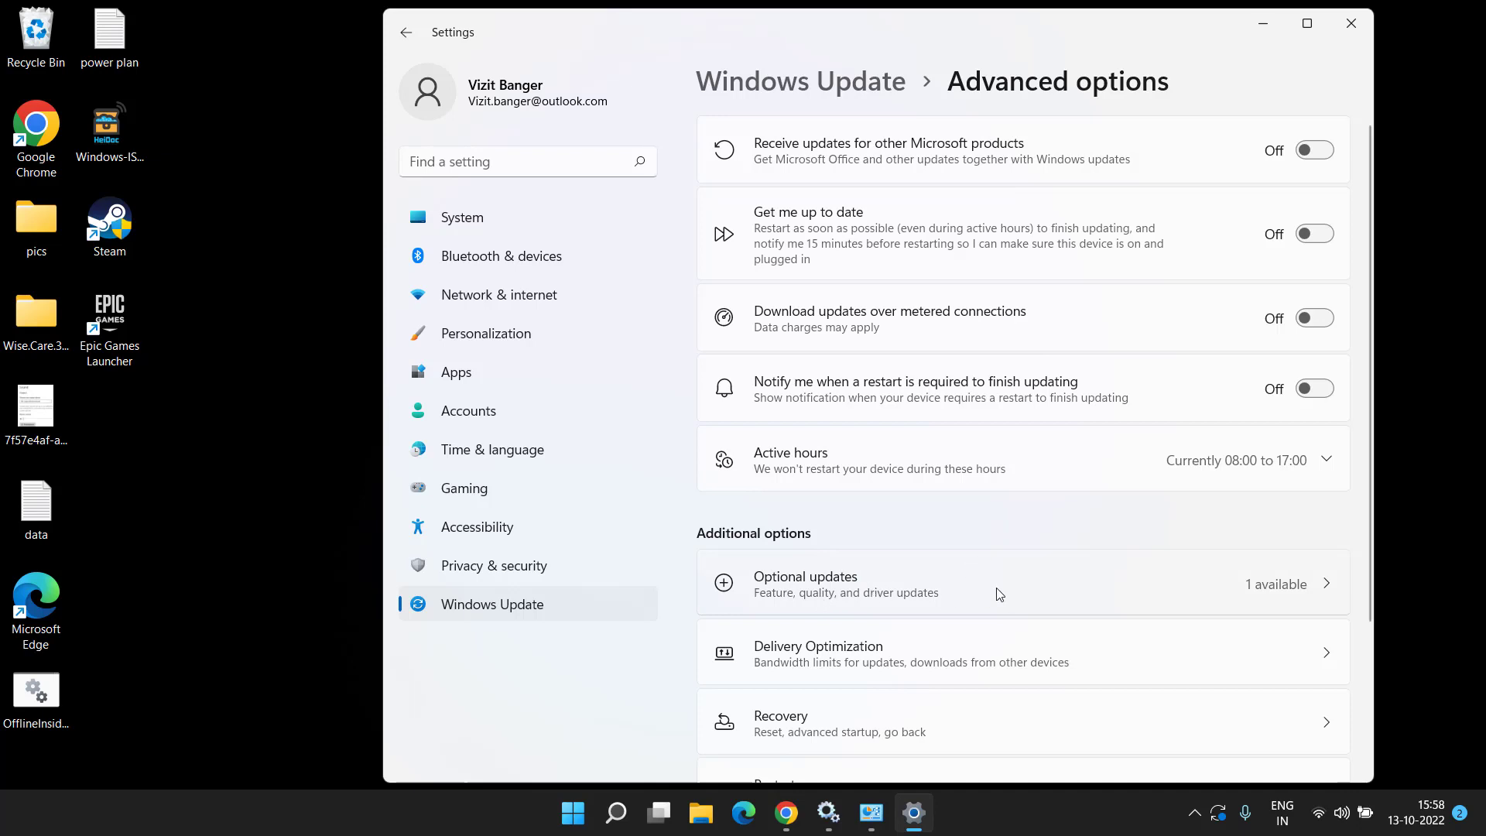
click(1001, 595)
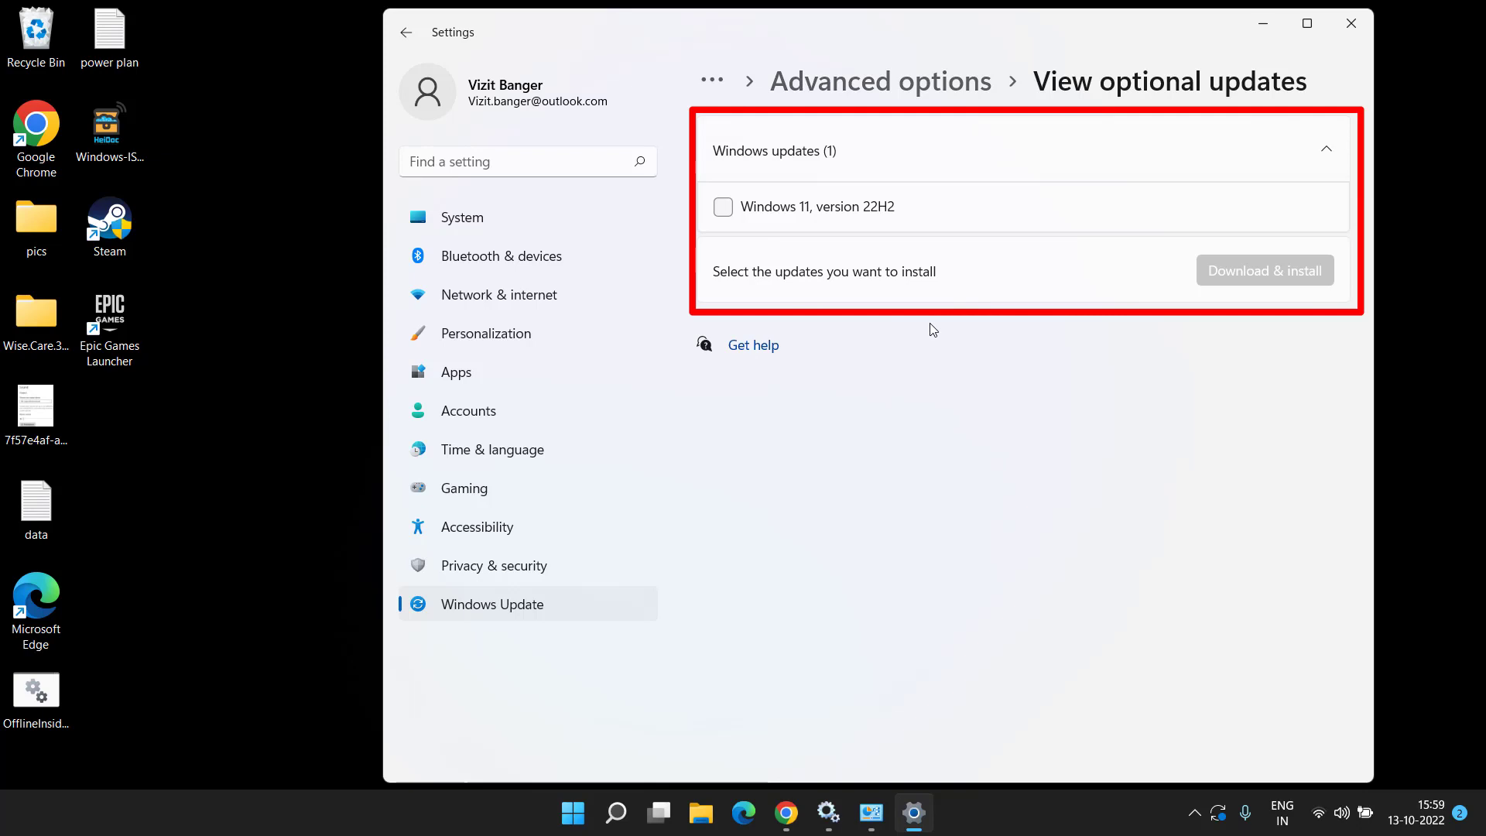
click(734, 216)
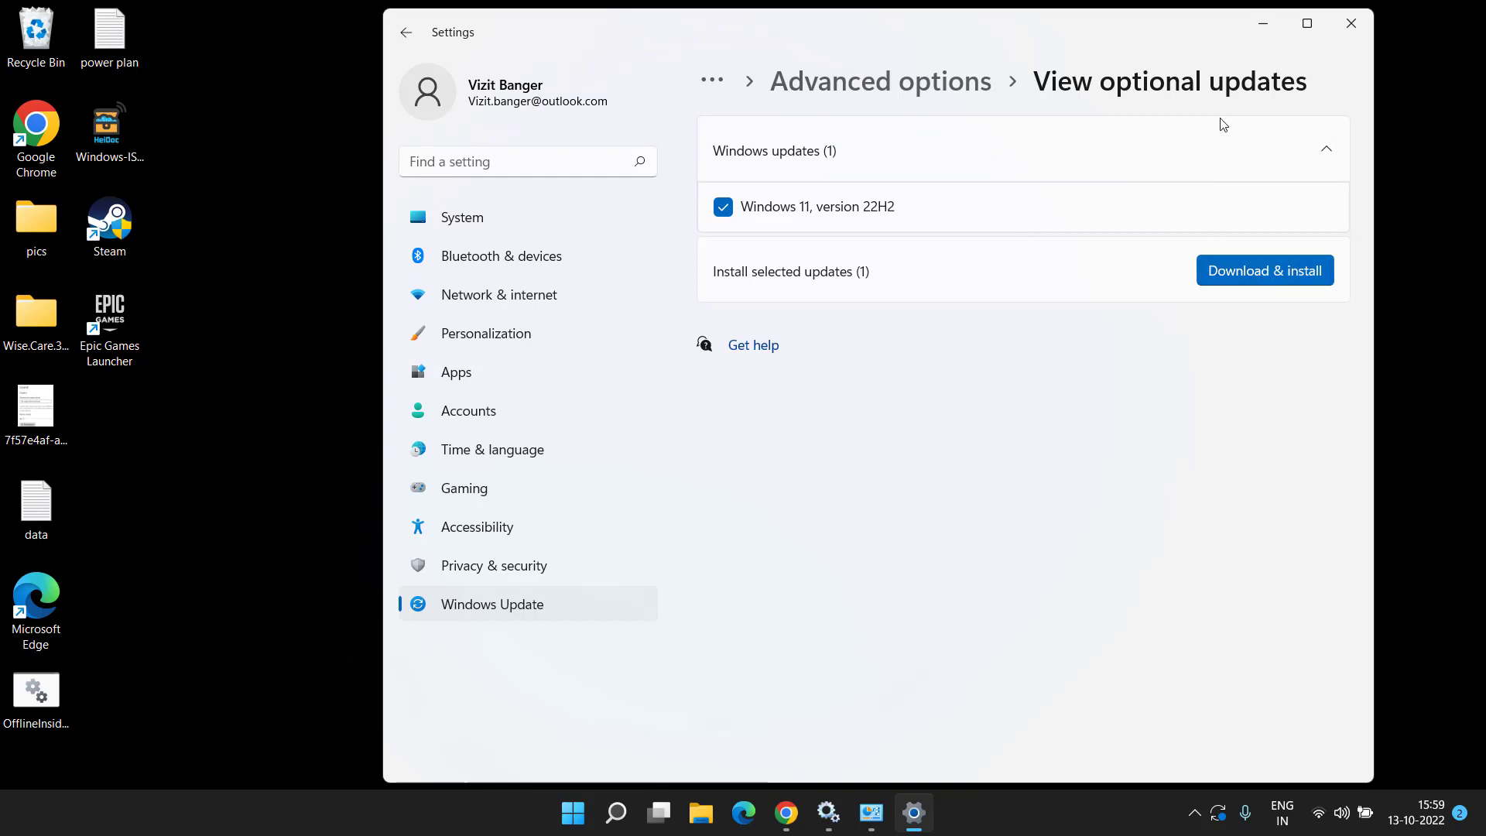
click(1351, 24)
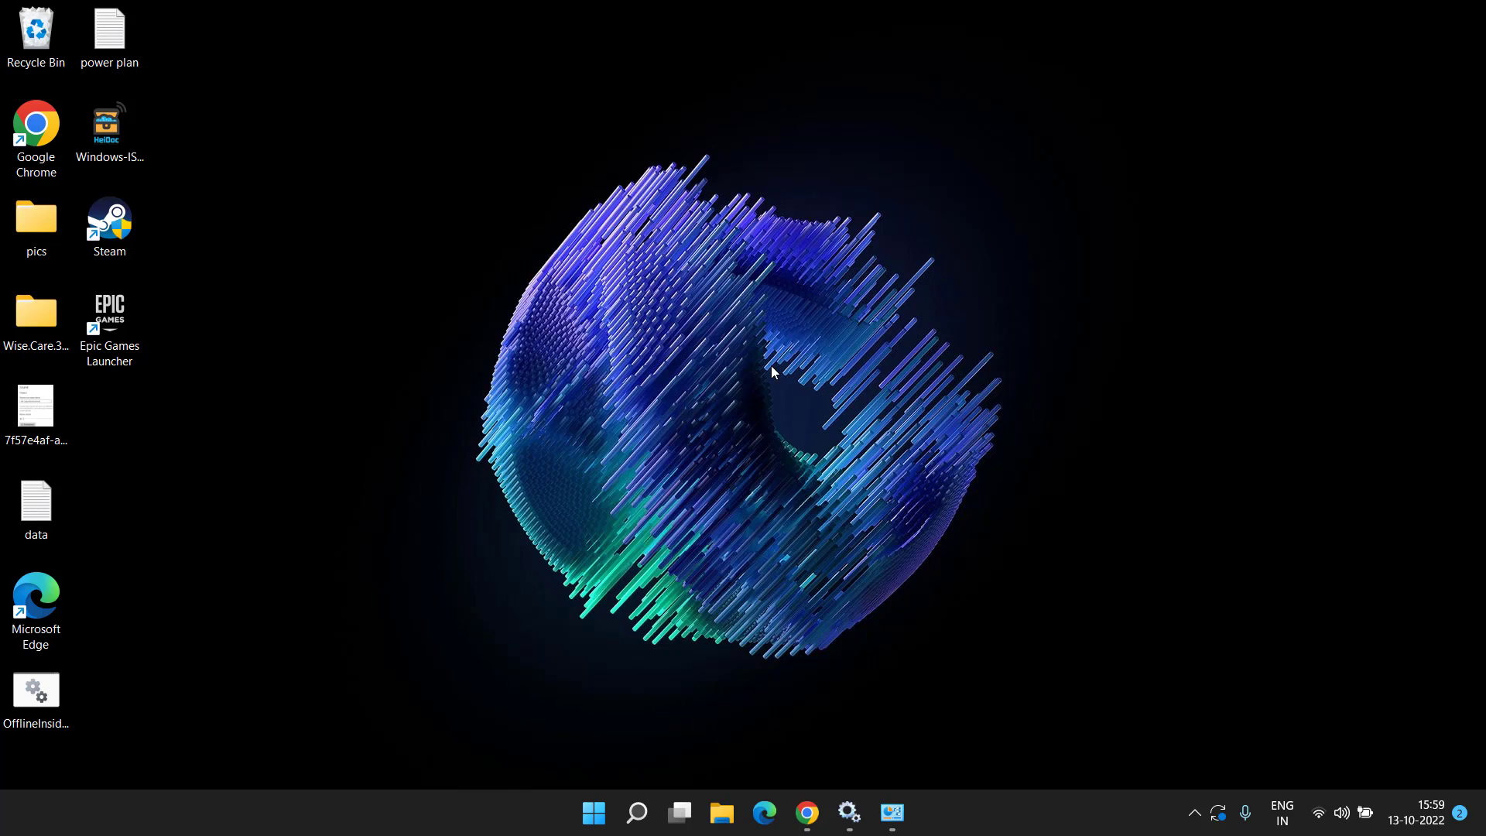
Step: Open Device Manager and expand the Bluetooth category
right_click(593, 812)
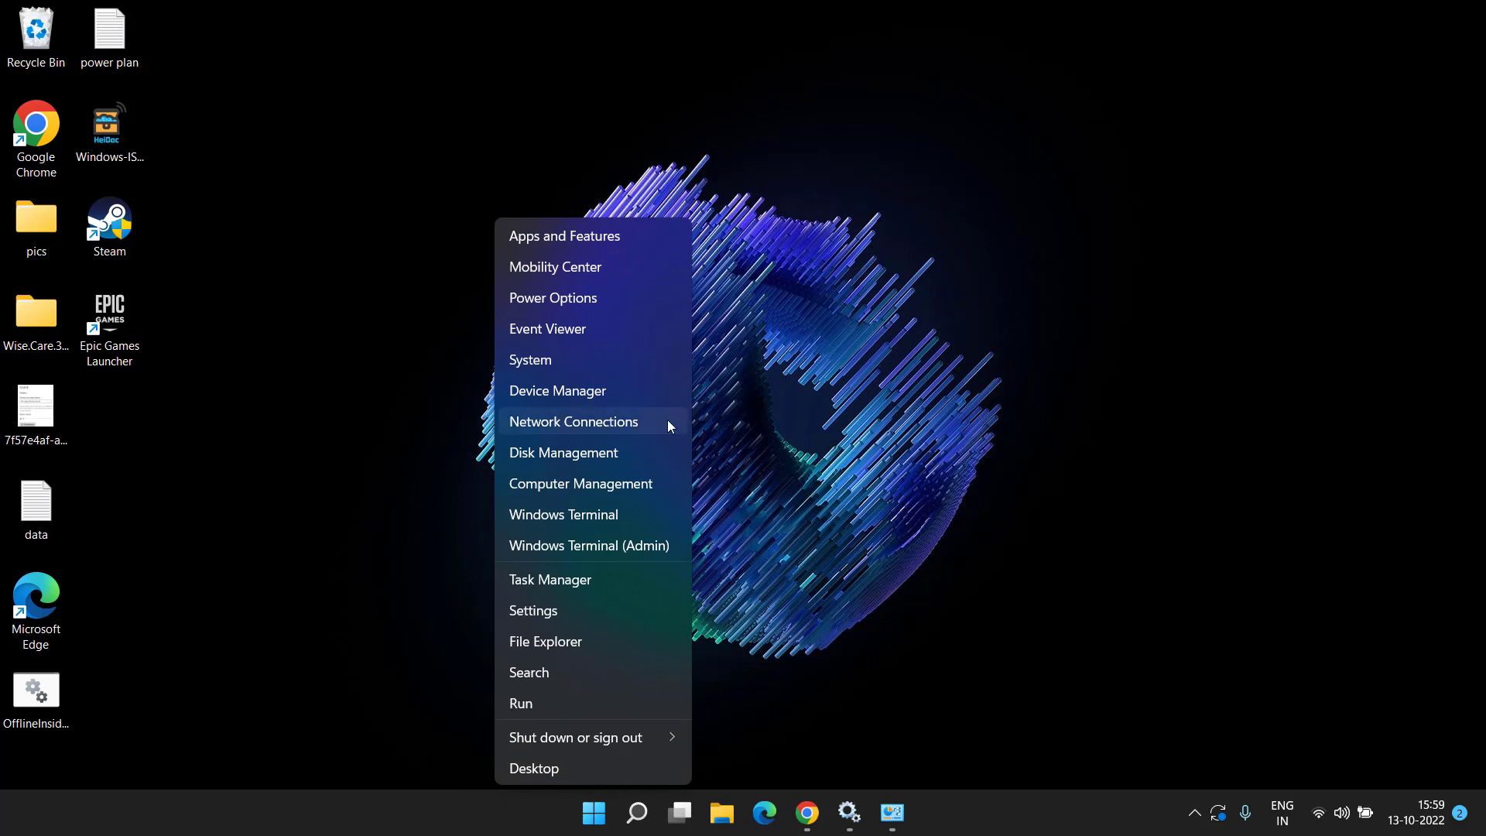
click(602, 404)
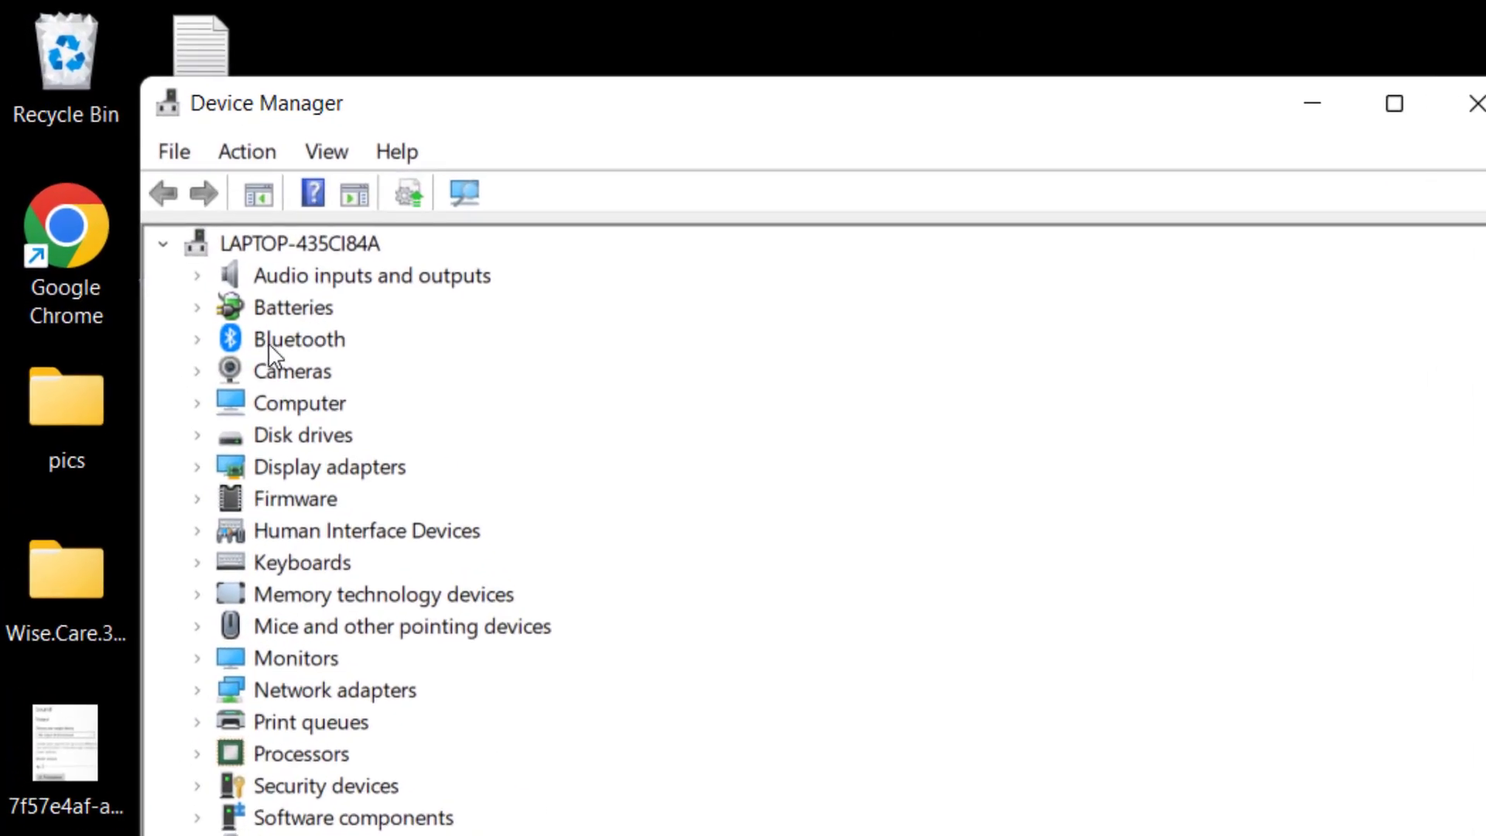
click(263, 342)
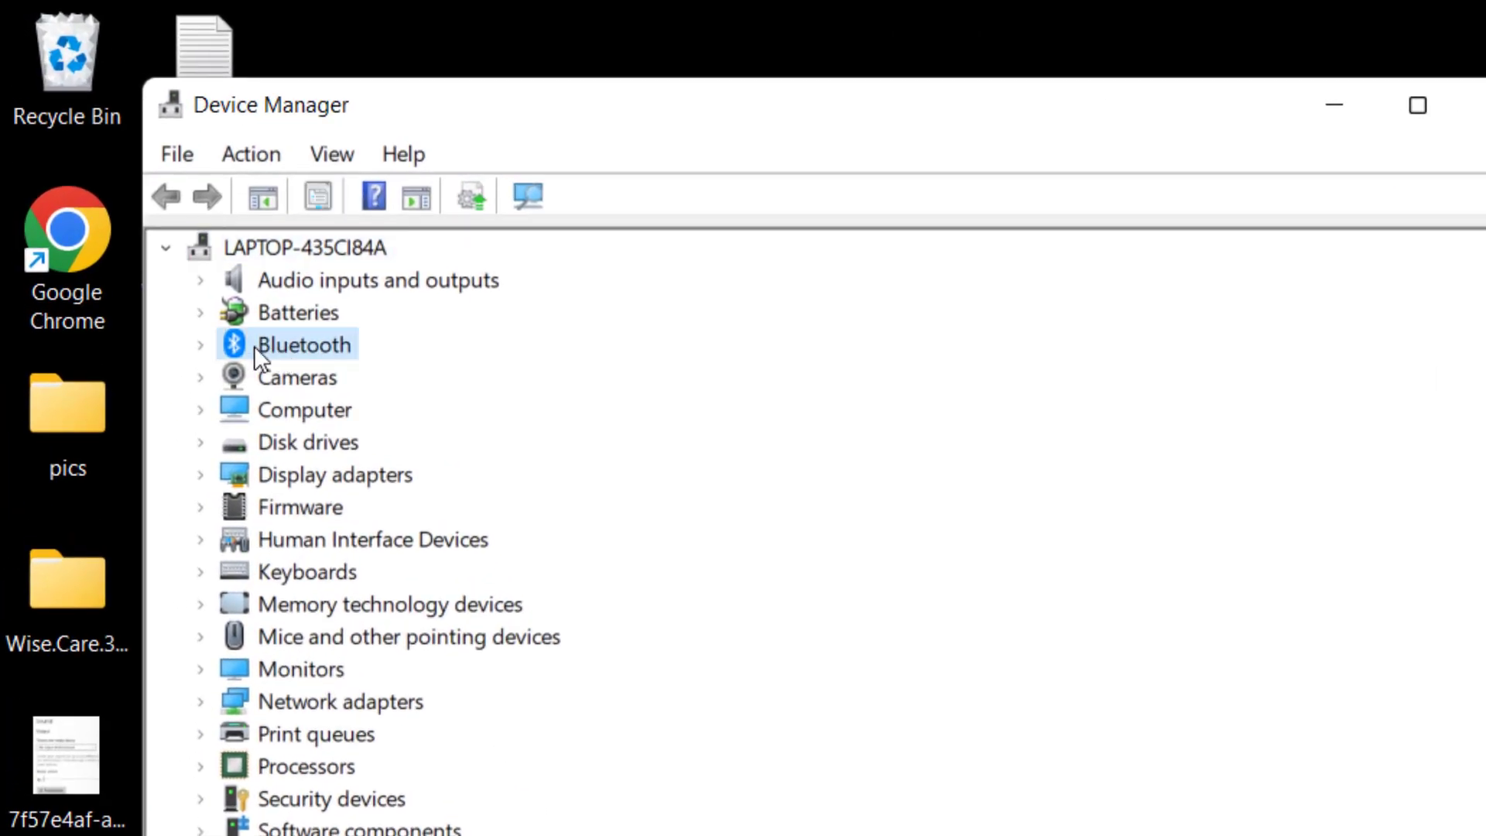
double_click(302, 346)
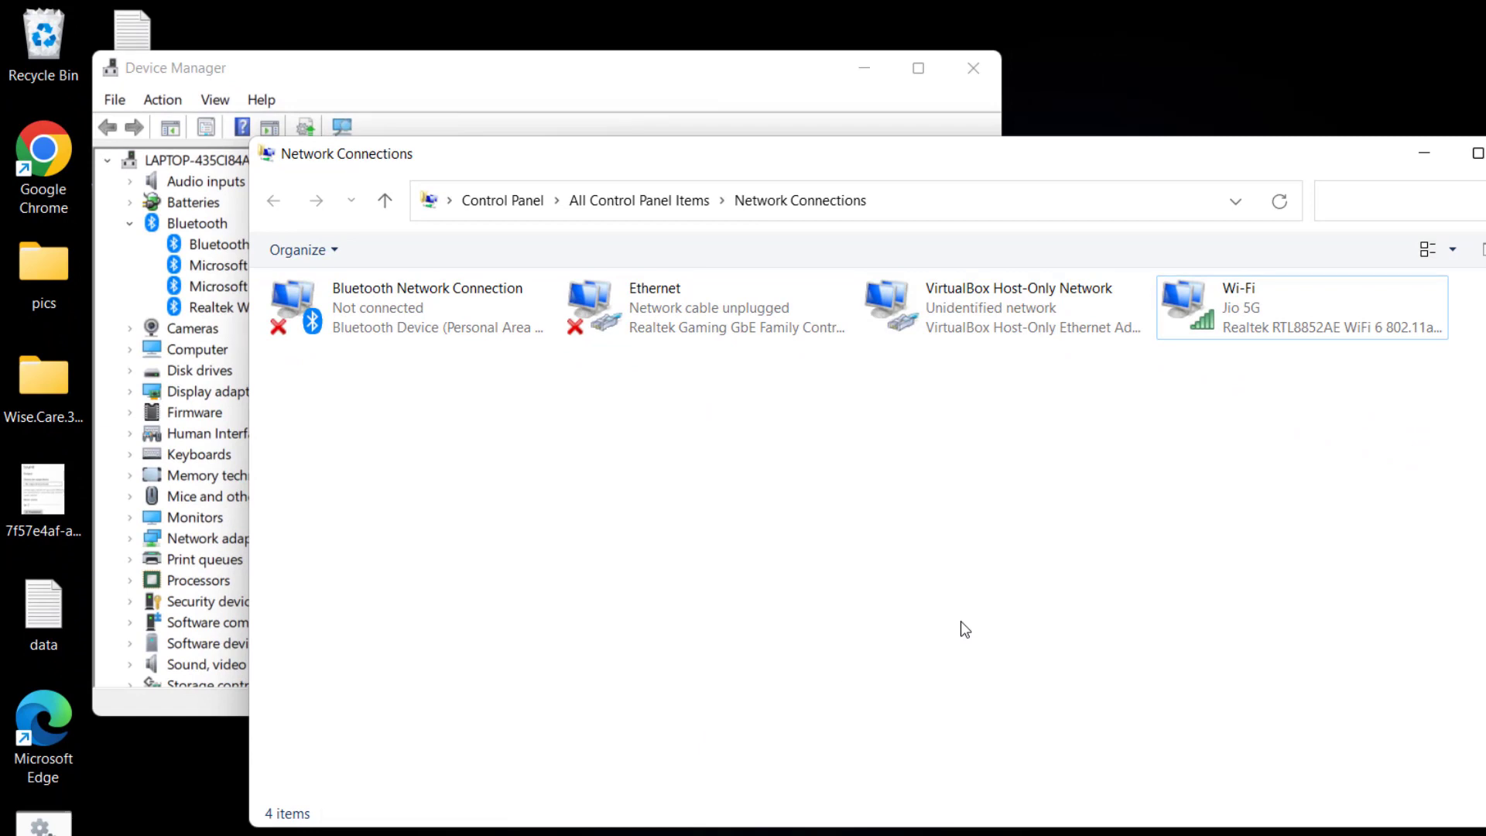
click(1318, 333)
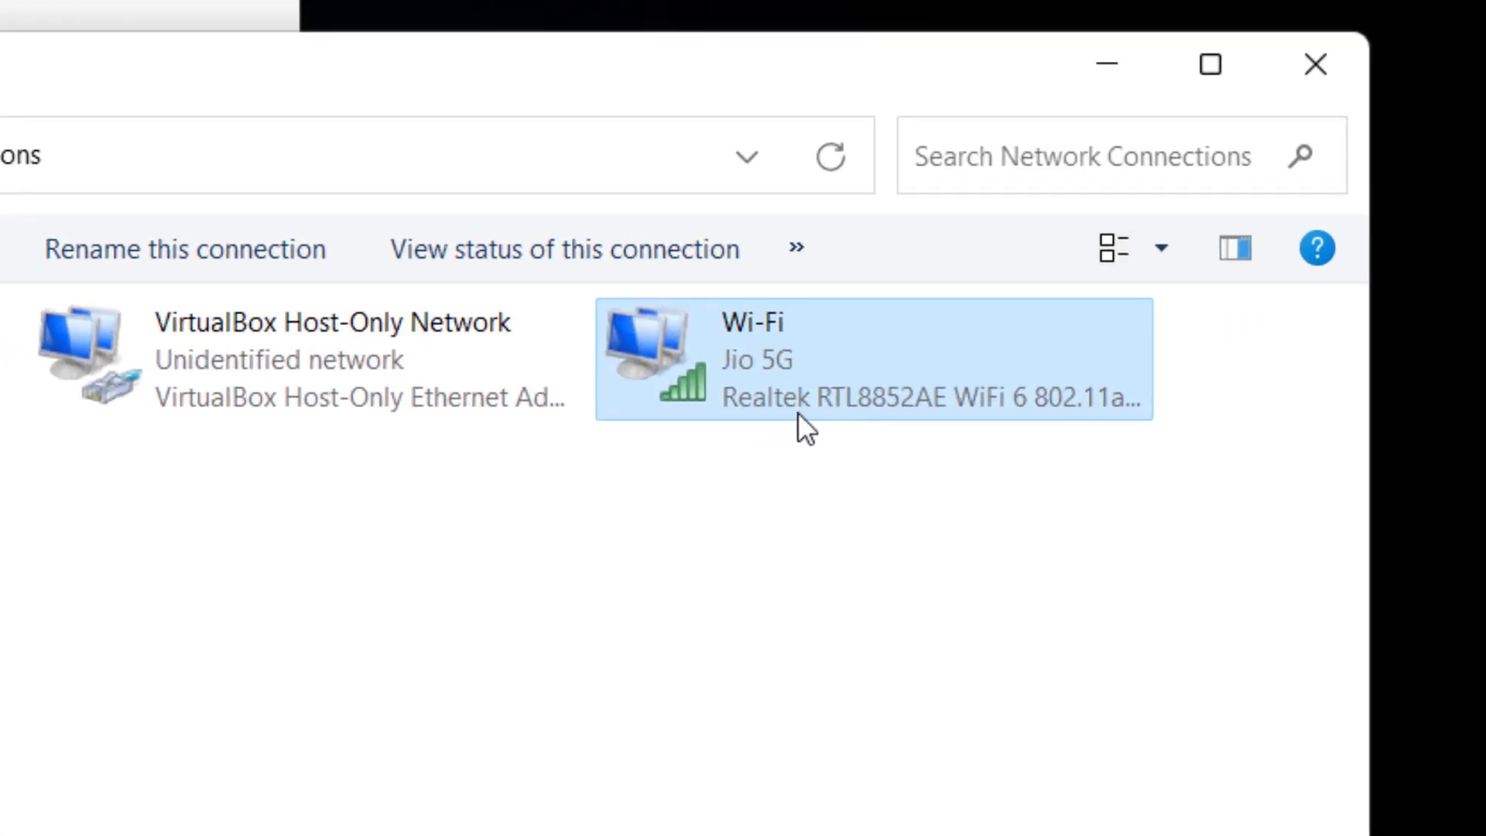
click(533, 62)
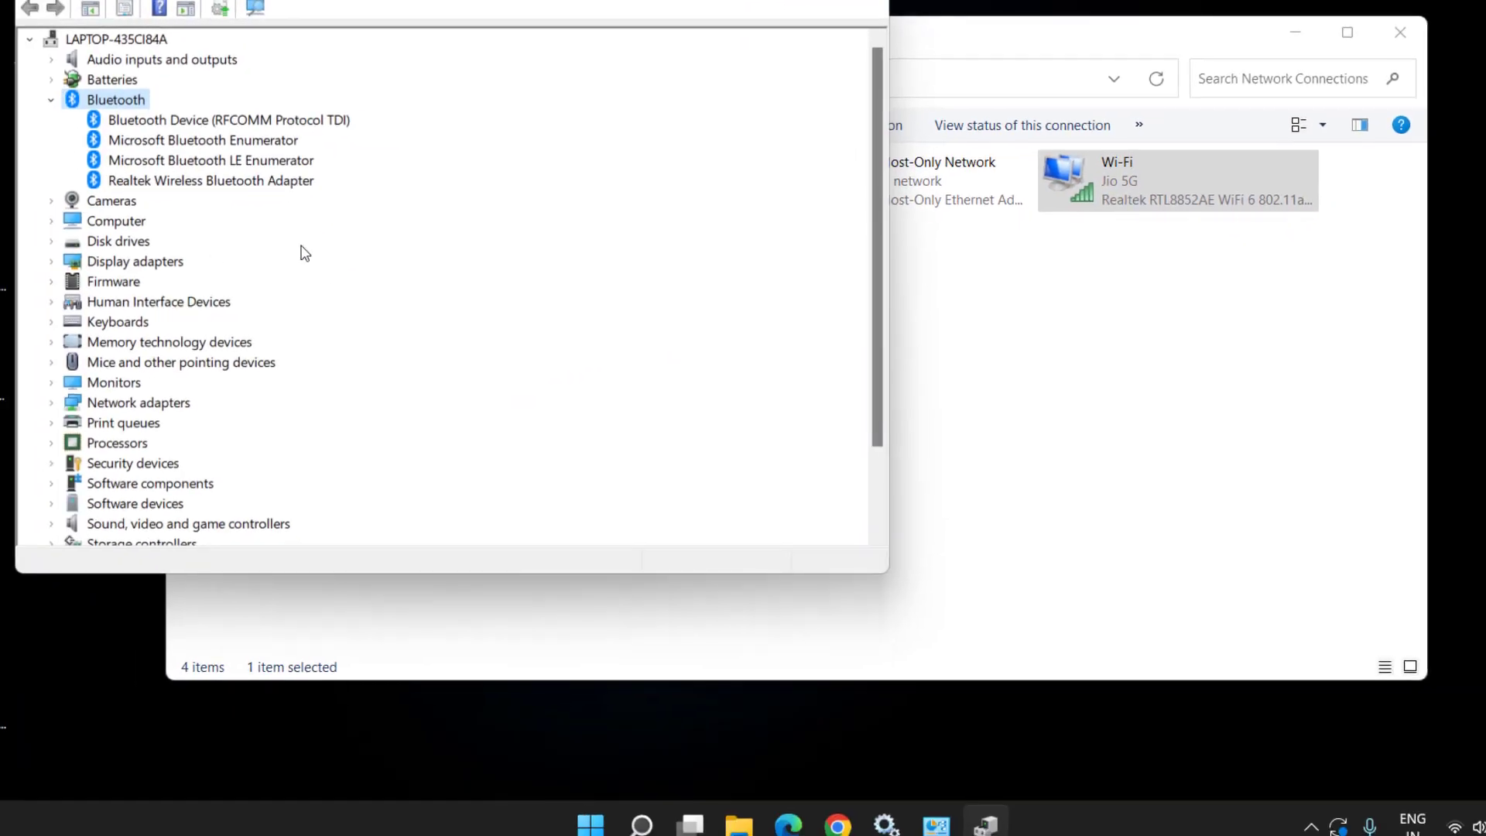
Step: Update the Realtek Wireless Bluetooth Adapter with its driver picked from this computer
click(143, 183)
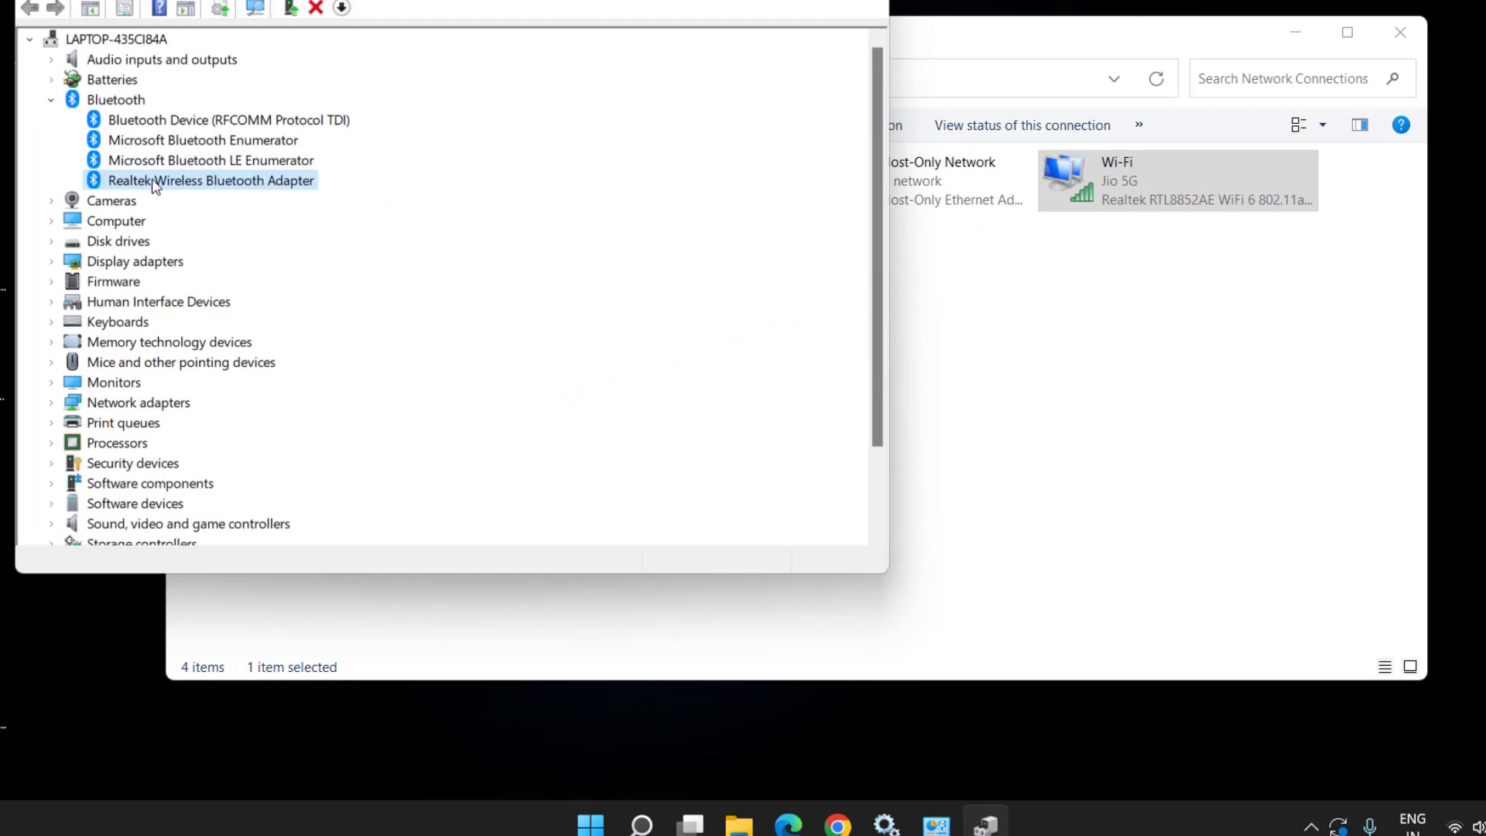
right_click(248, 188)
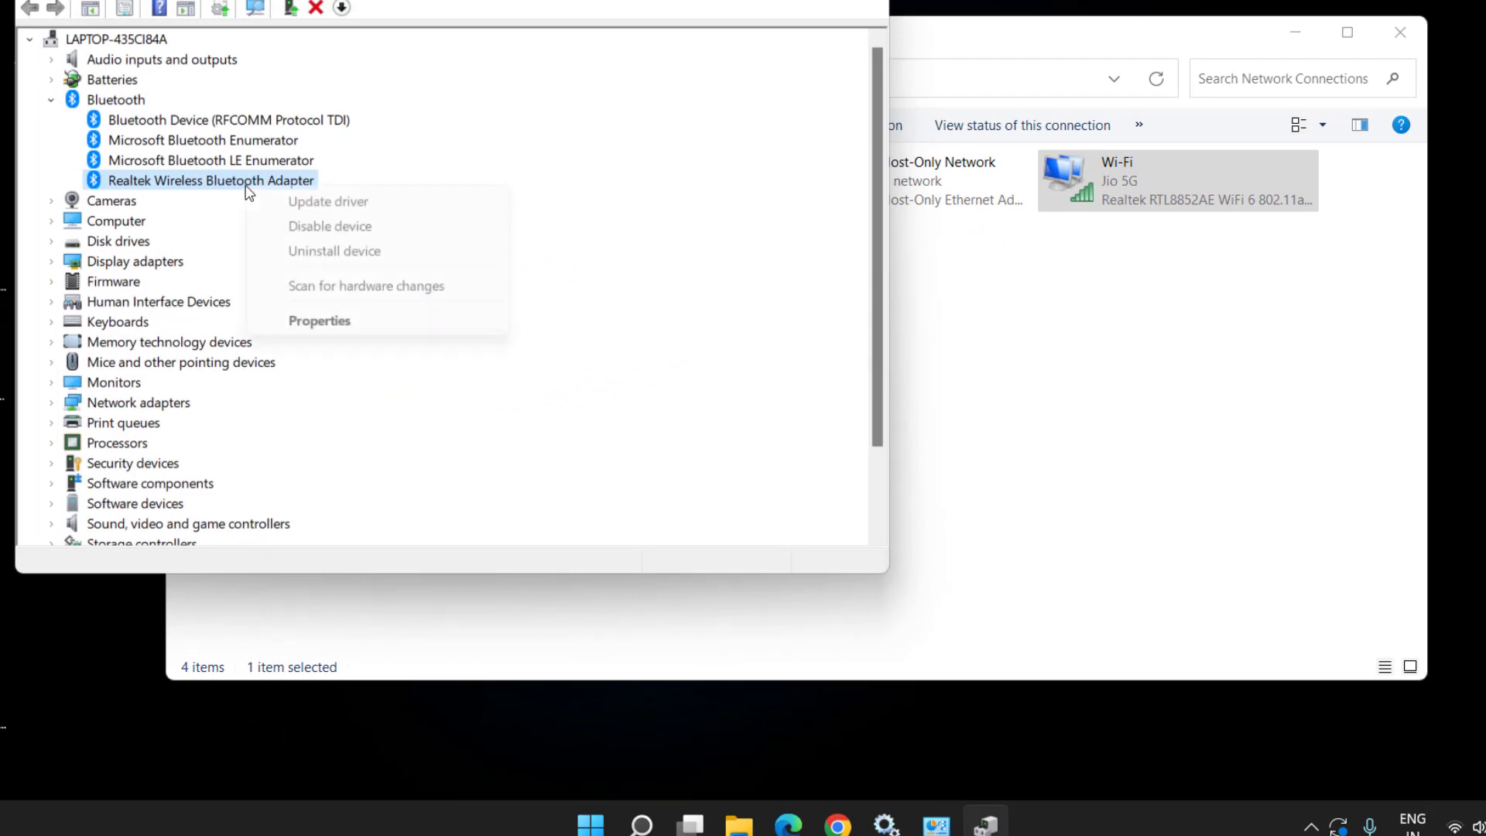
click(369, 204)
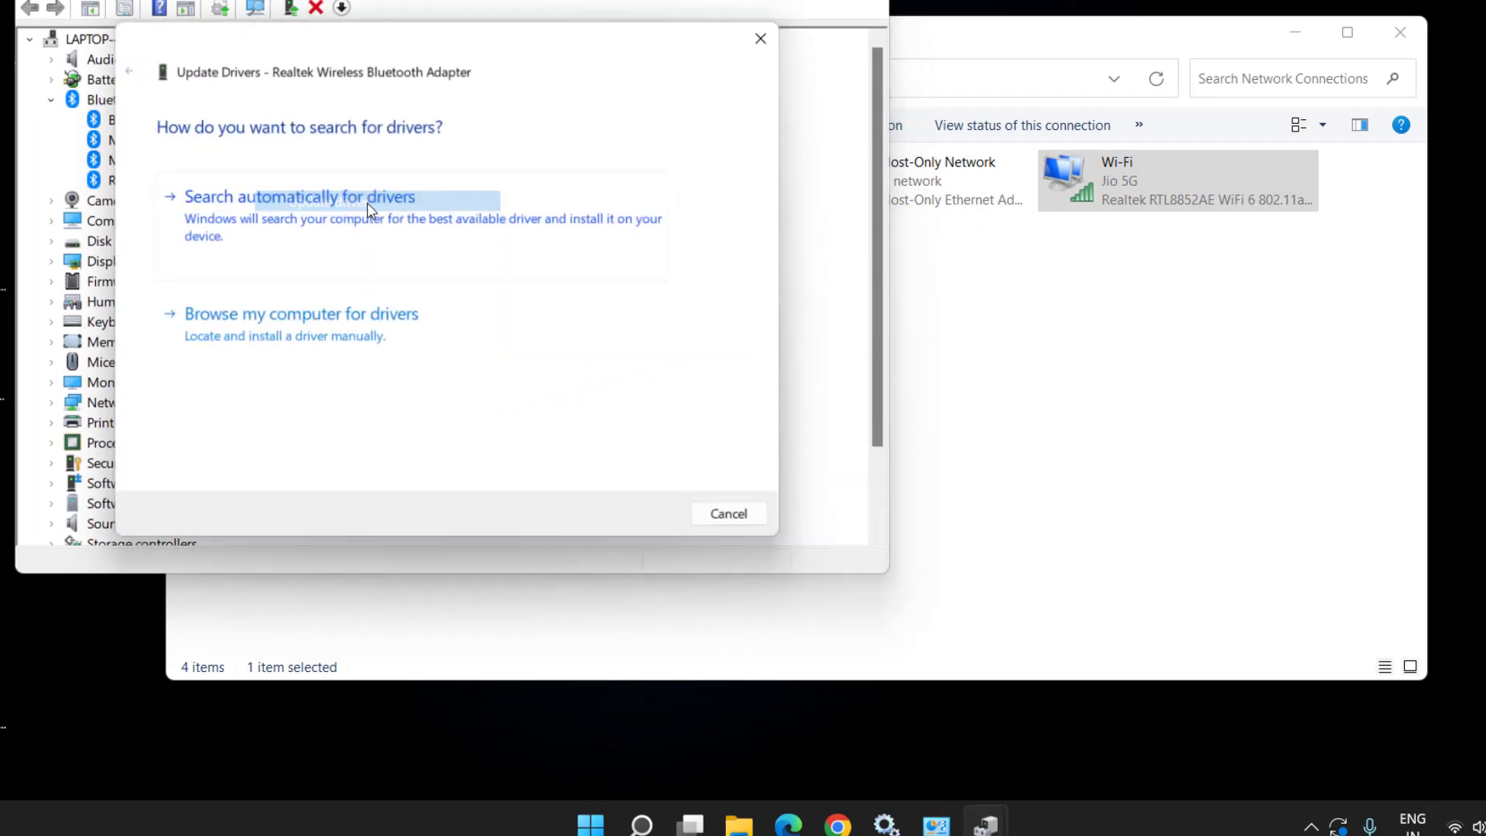
click(300, 344)
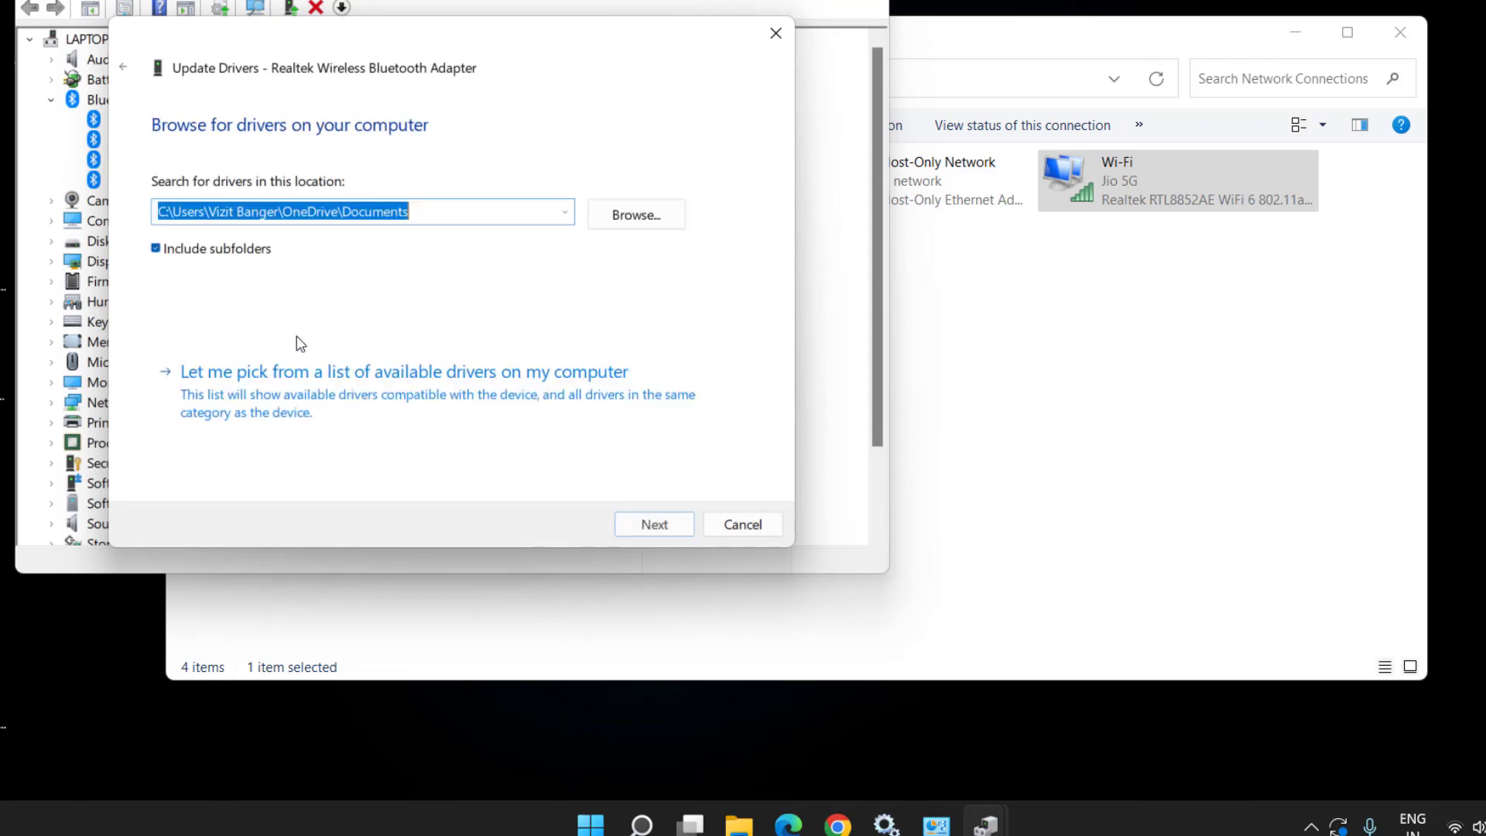
click(321, 395)
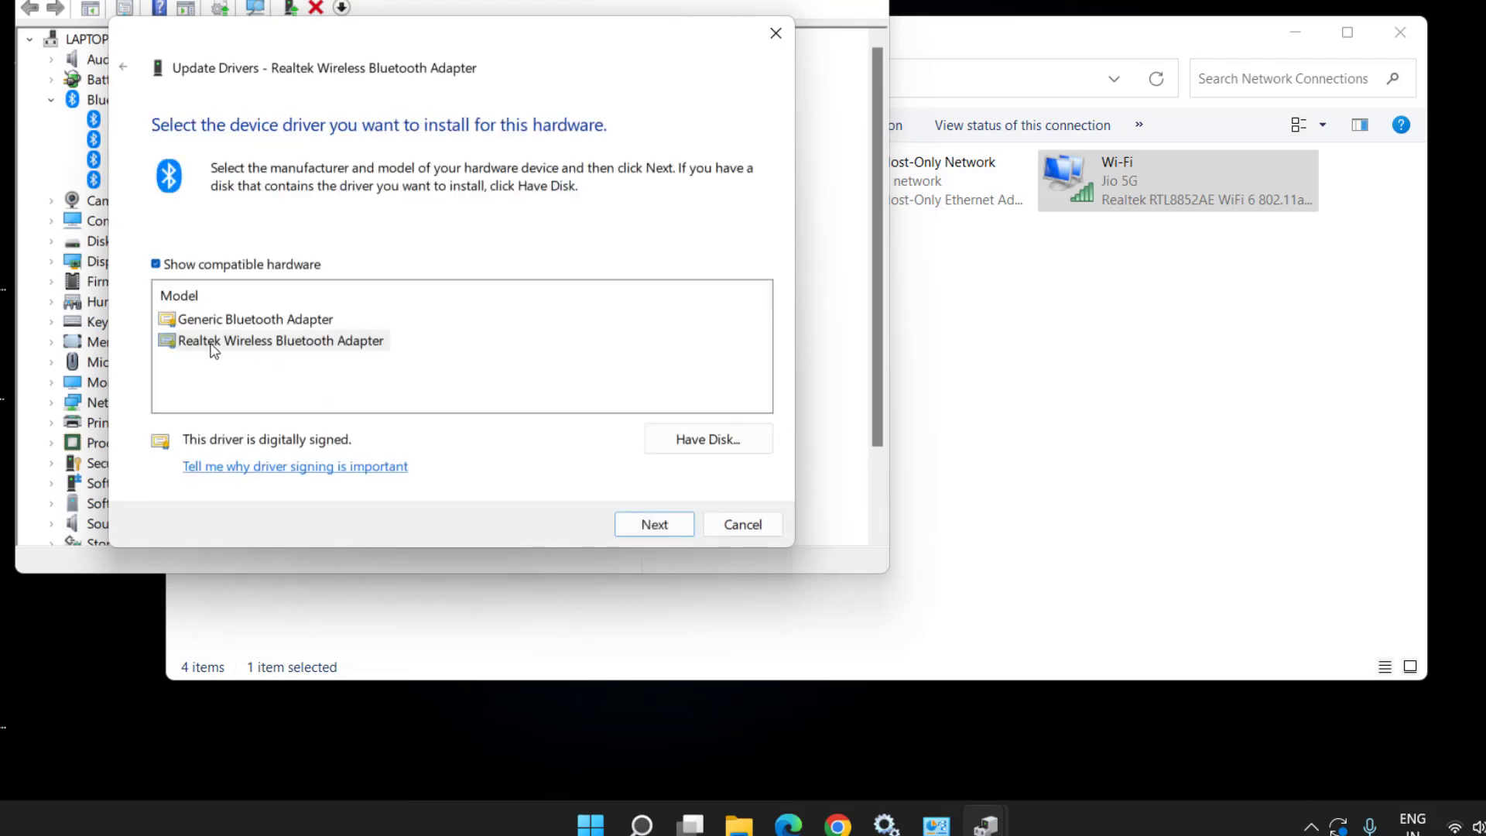
click(276, 340)
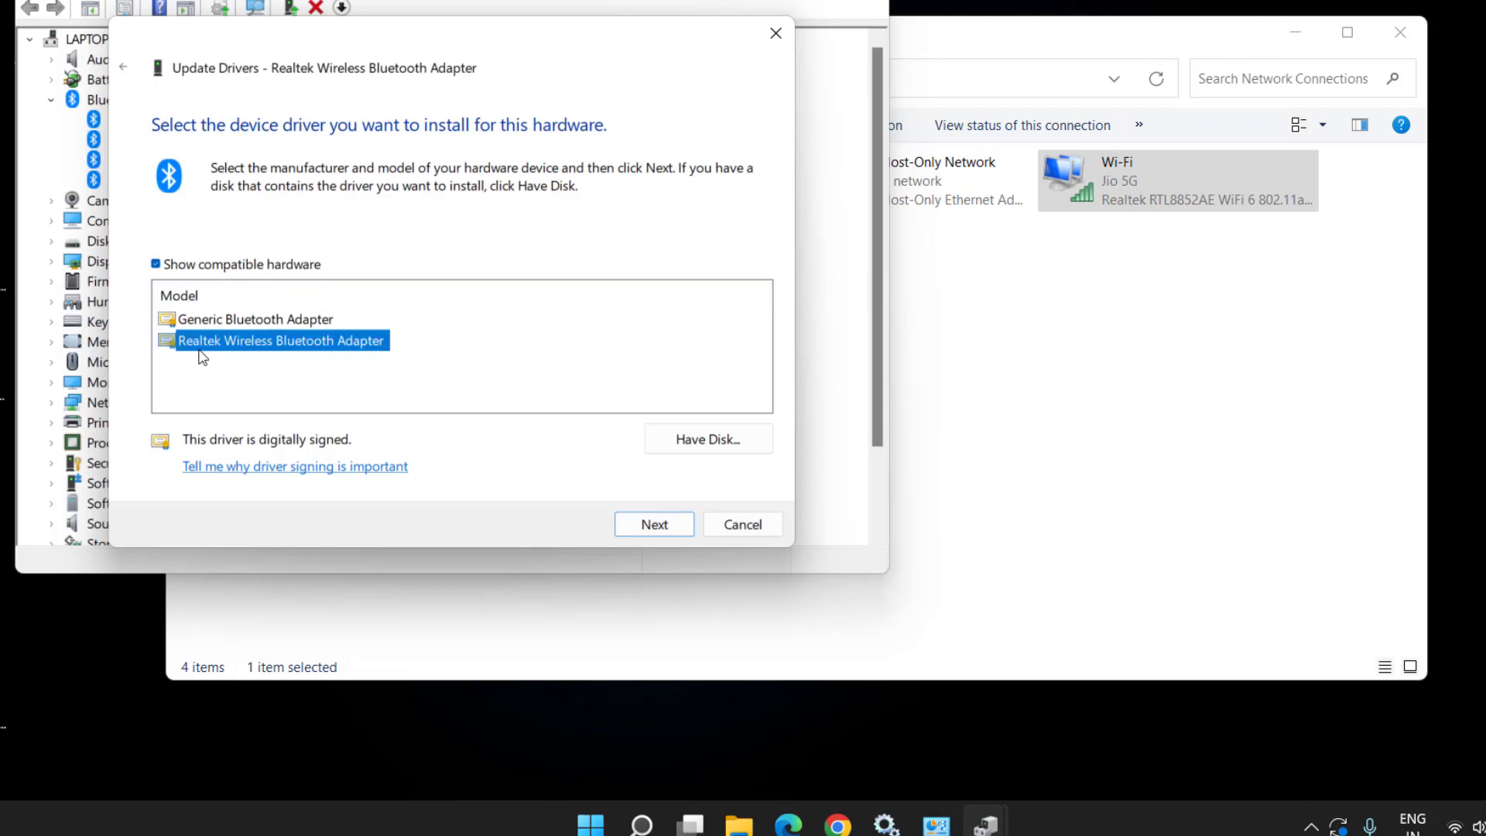
click(653, 522)
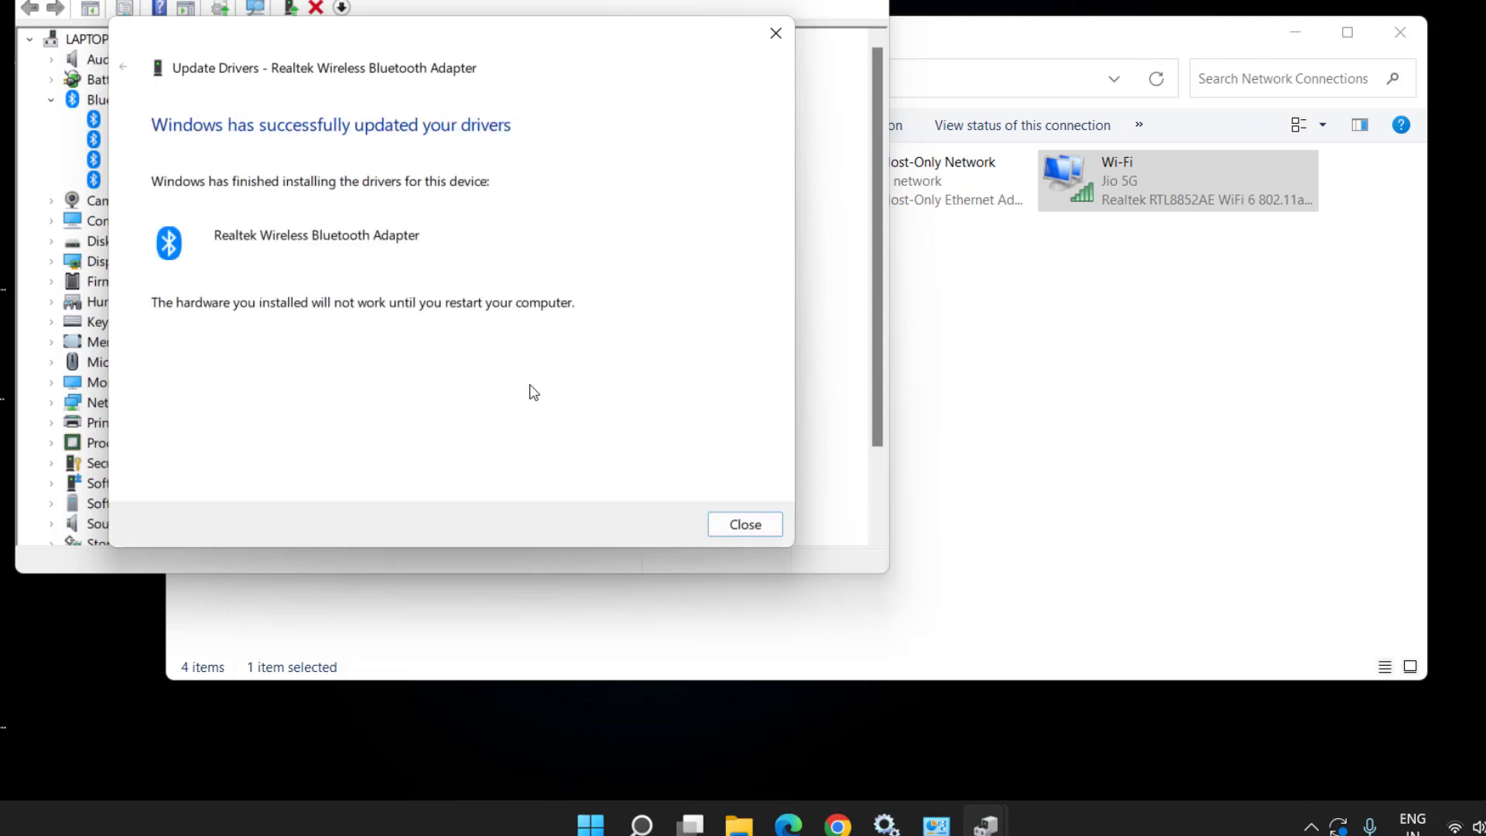
Step: Dismiss the success message, decline the restart, and close Device Manager
click(743, 529)
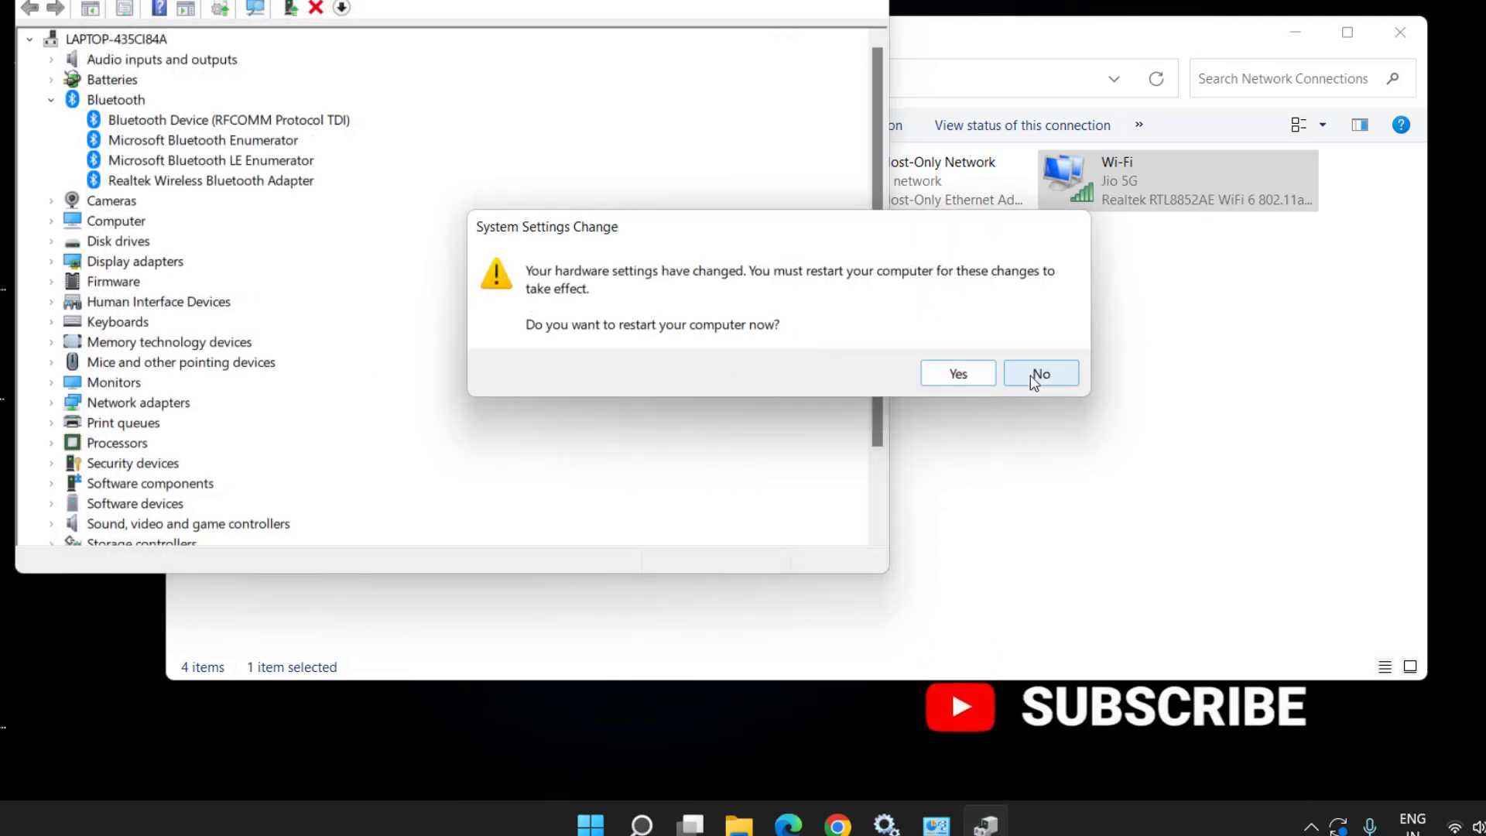
click(1030, 371)
click(811, 48)
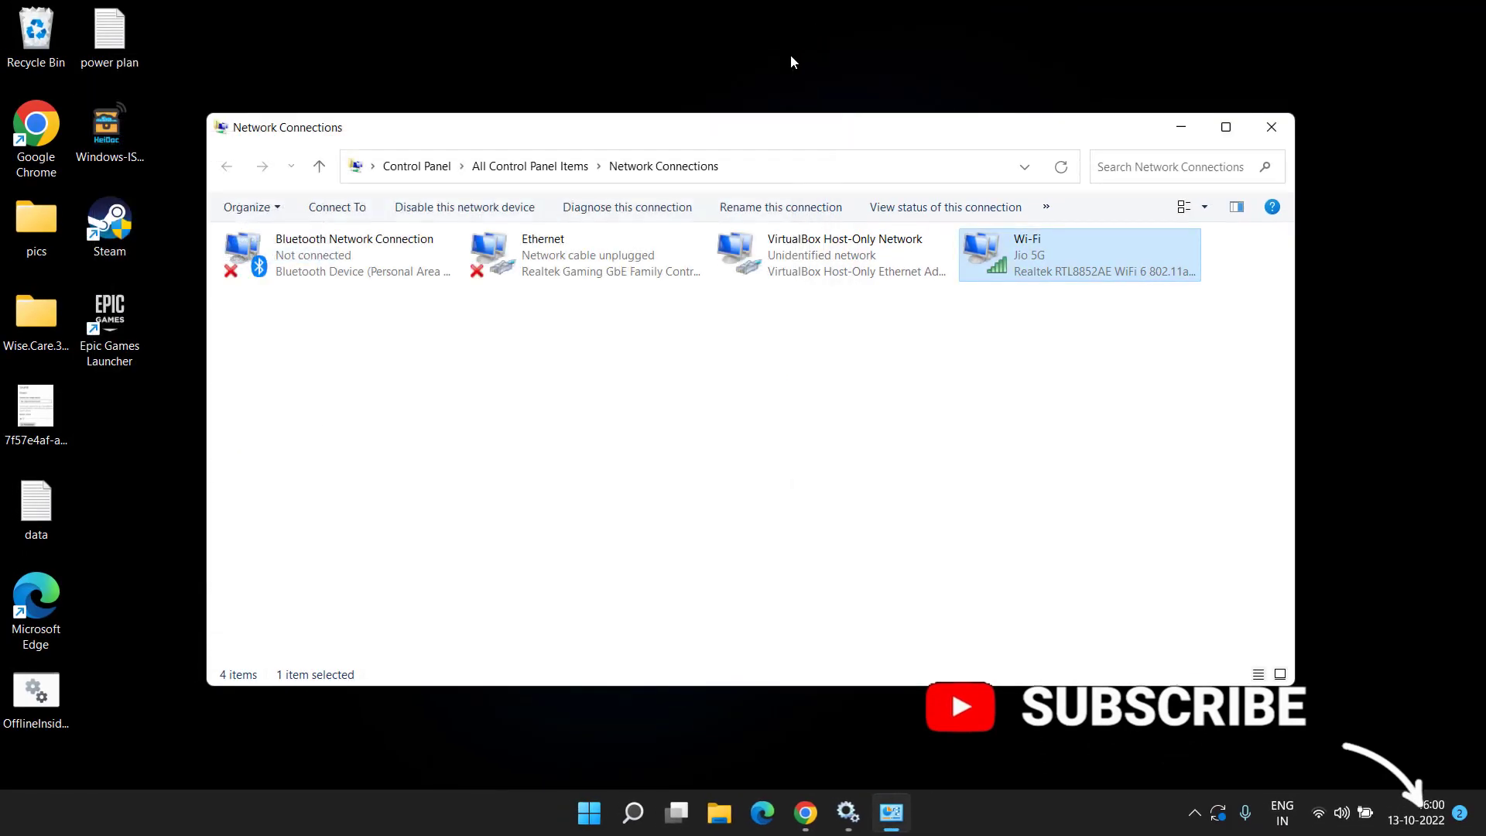
click(1180, 127)
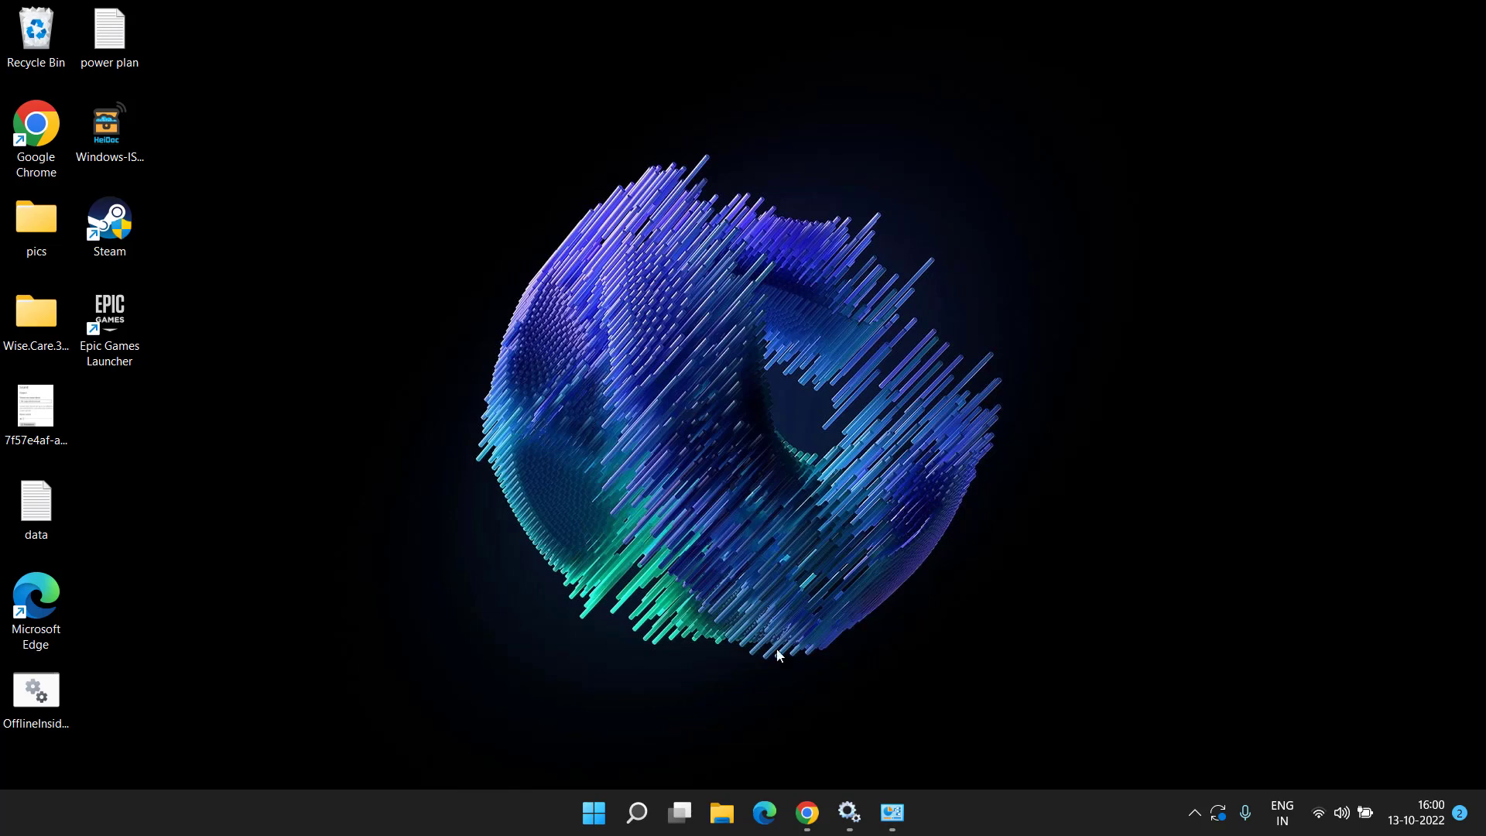
Step: In Chrome's address bar, begin typing 'download reaktek bluetooth driver RTL88'
click(807, 813)
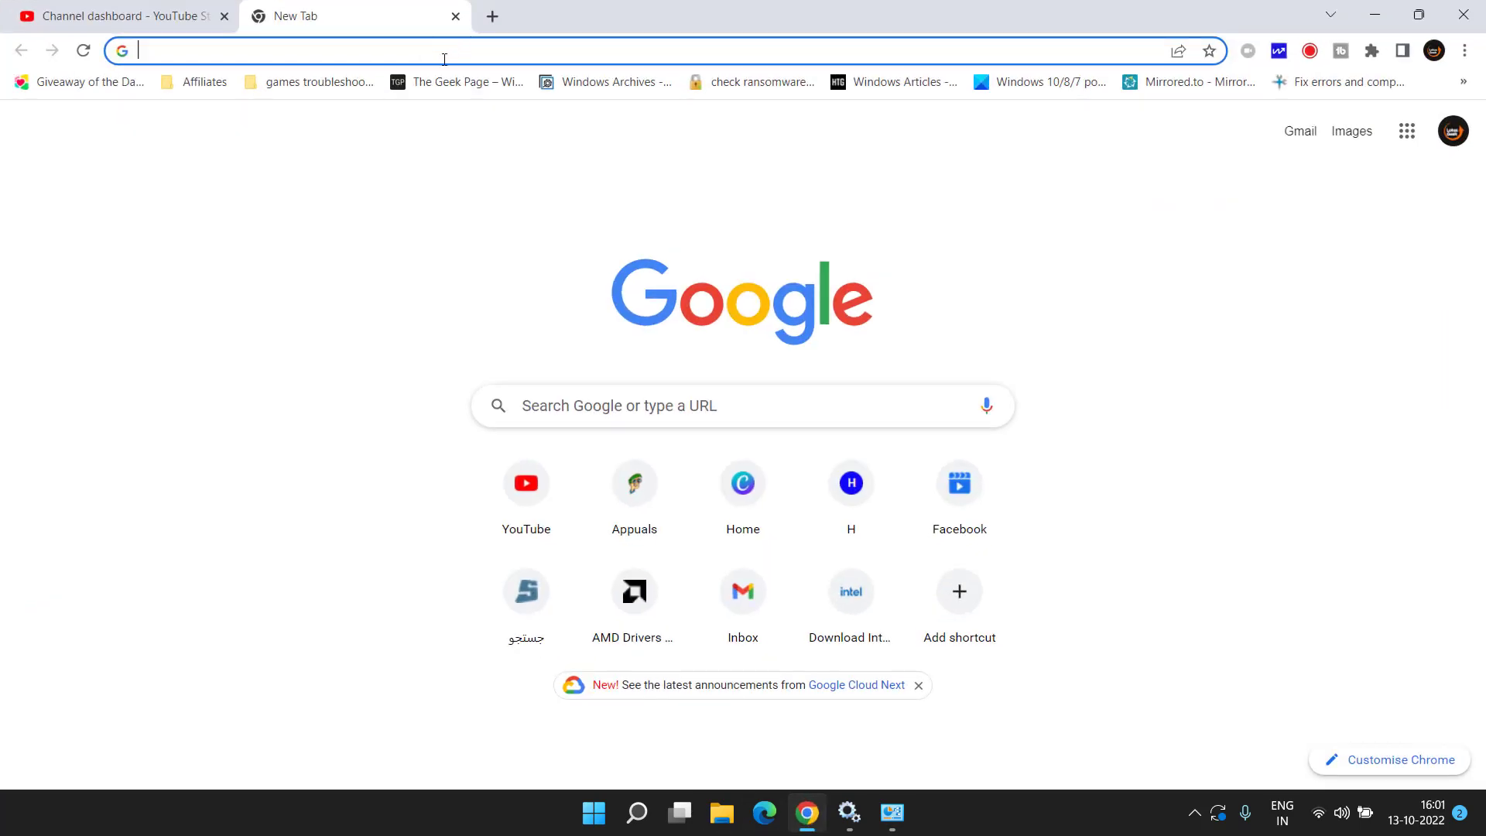
click(443, 58)
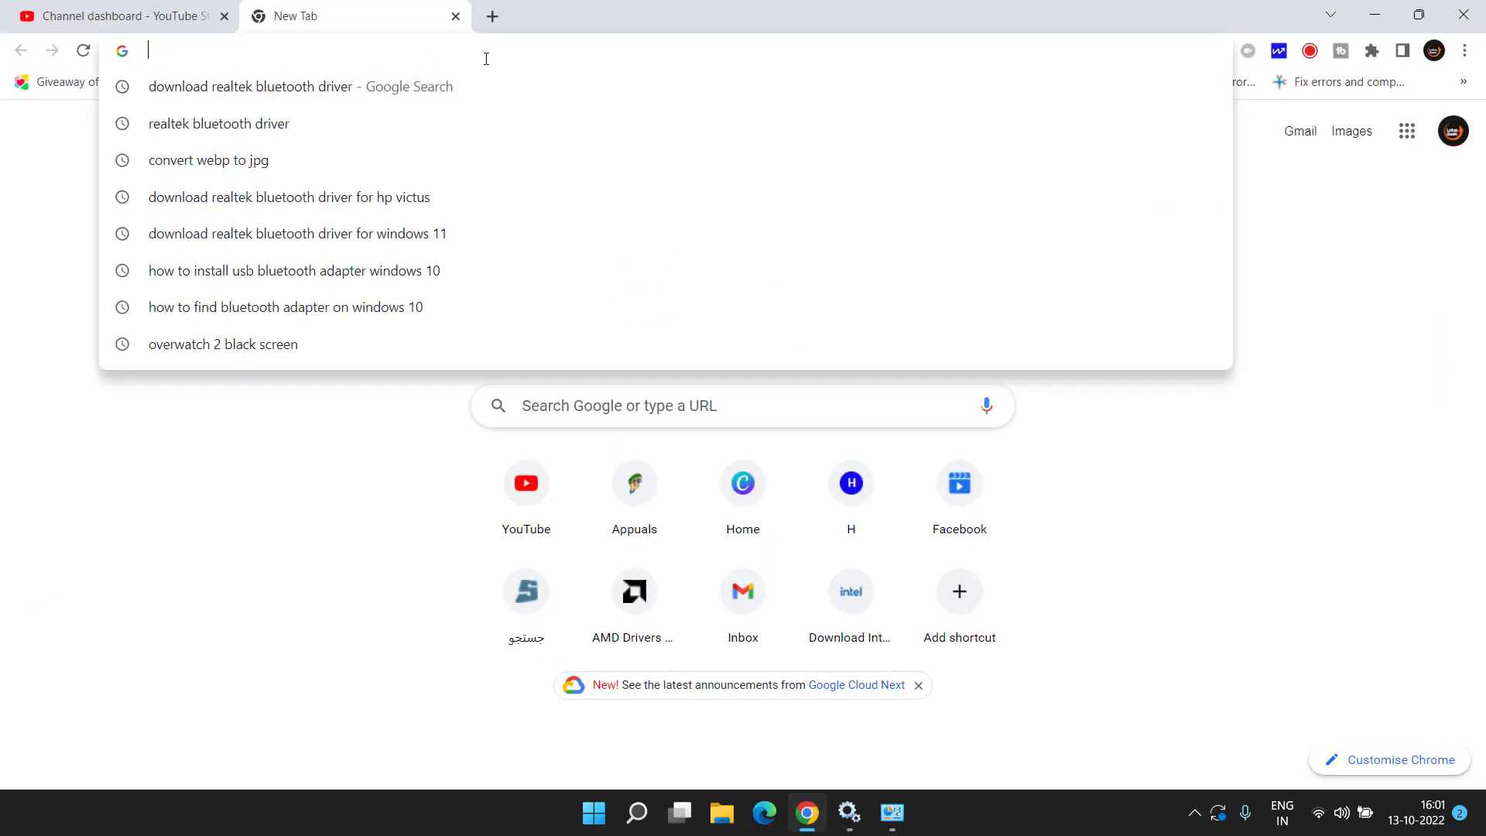
click(328, 582)
click(892, 812)
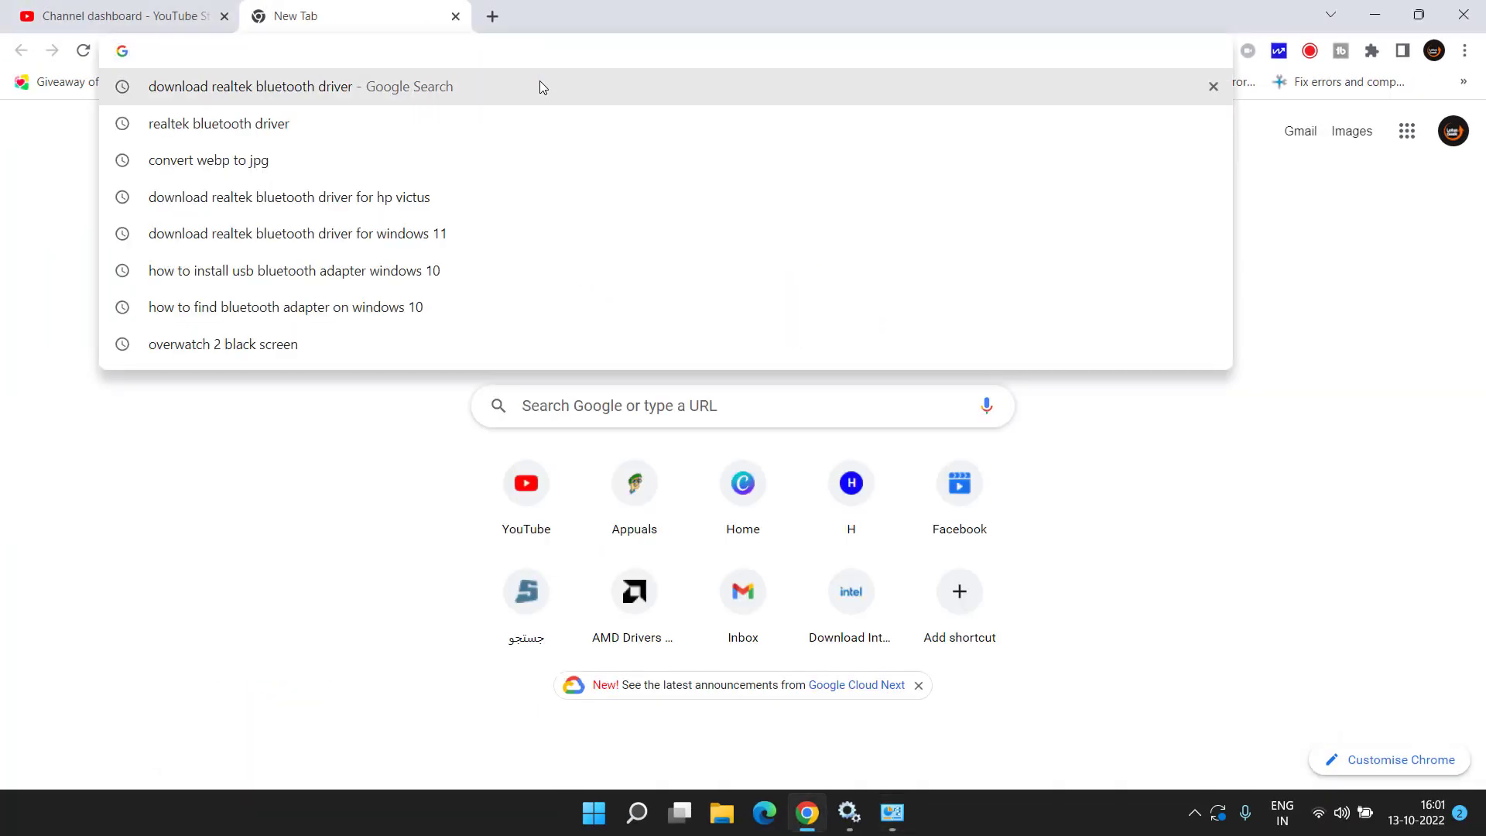
text(downloa)
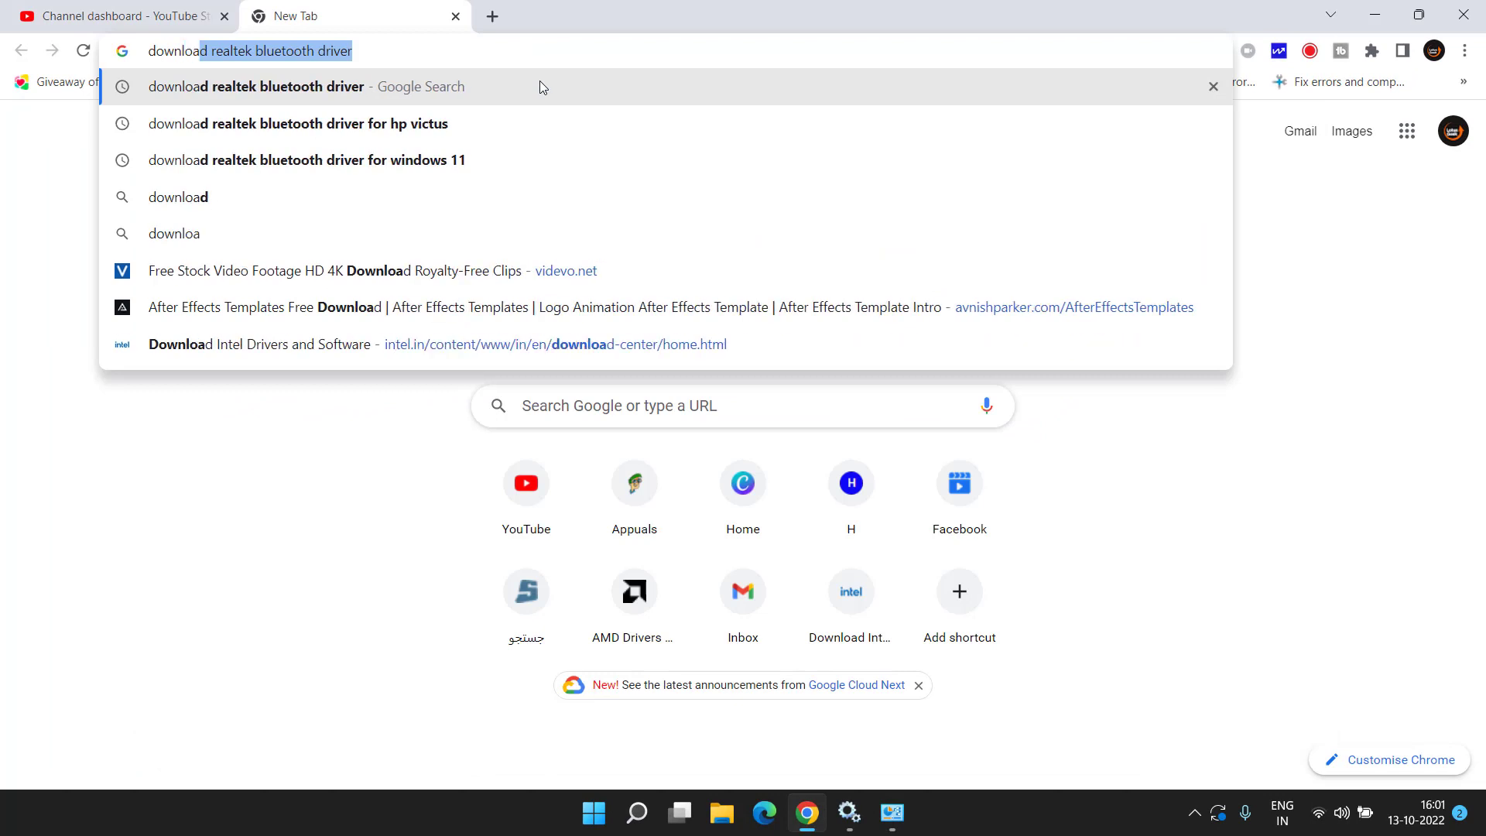
text(d reaktek n)
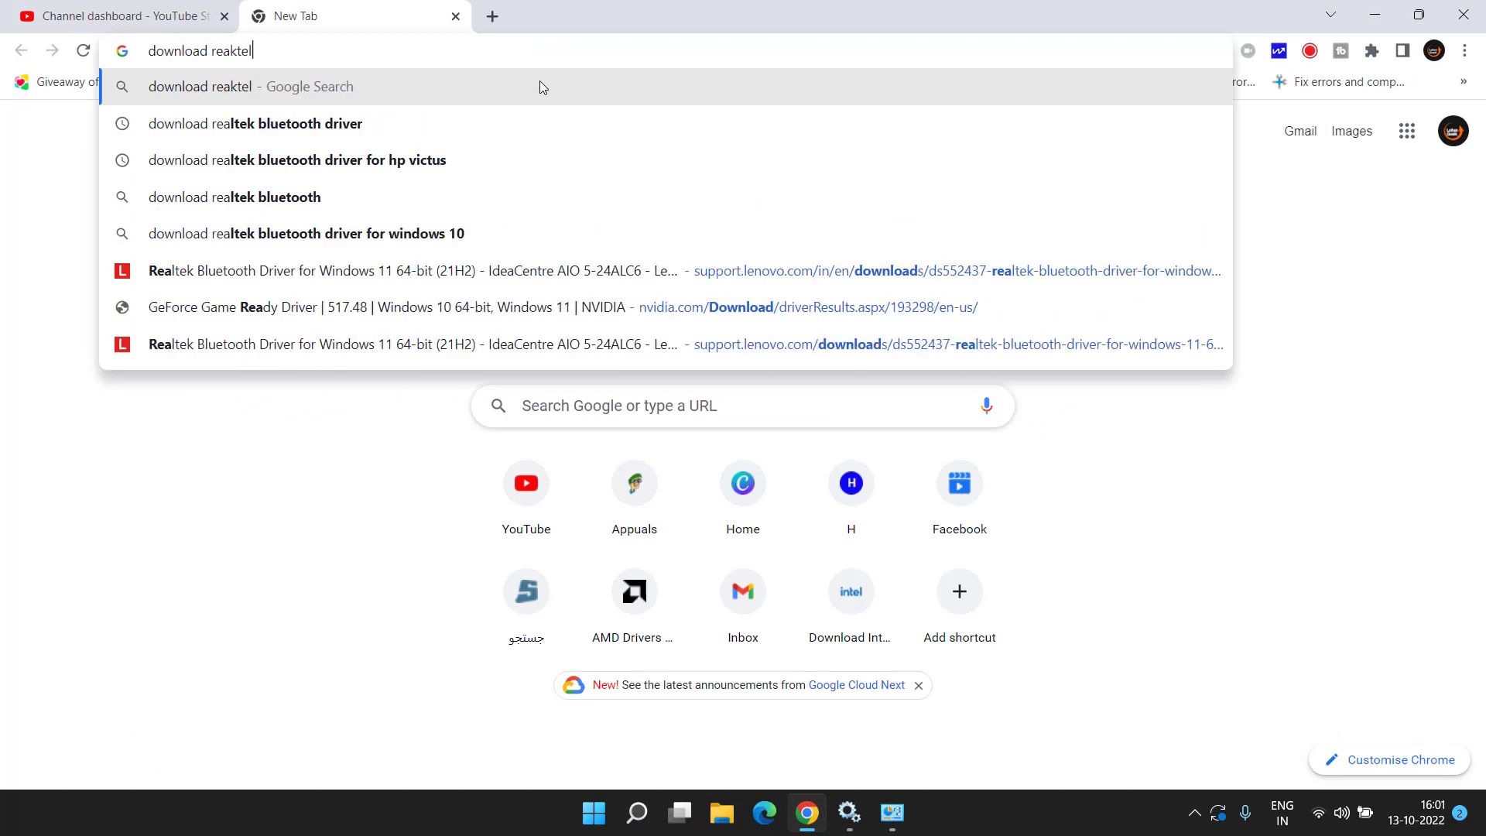
key(BackSpace)
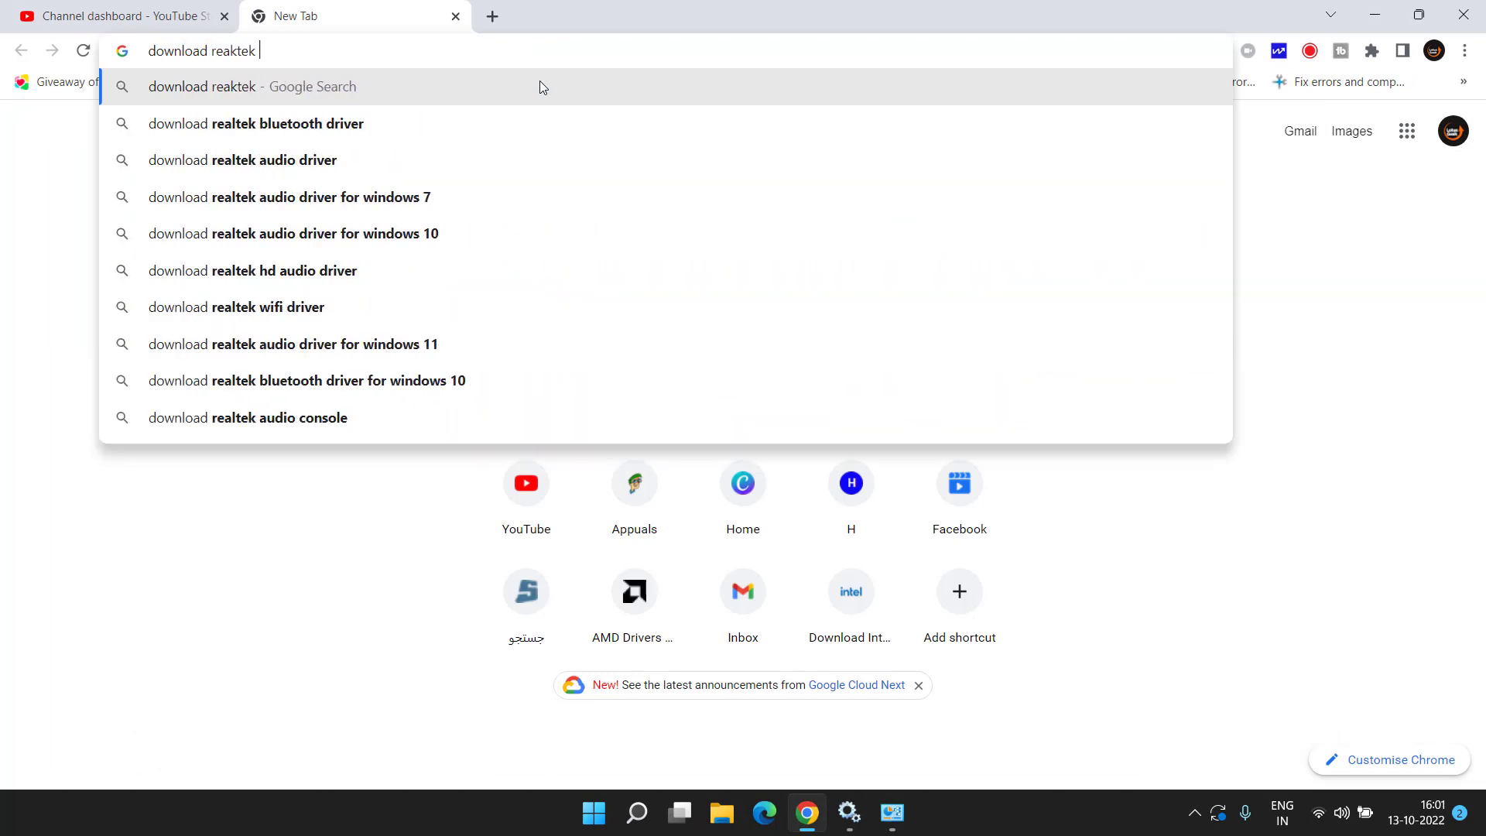
text(bluetooth driver )
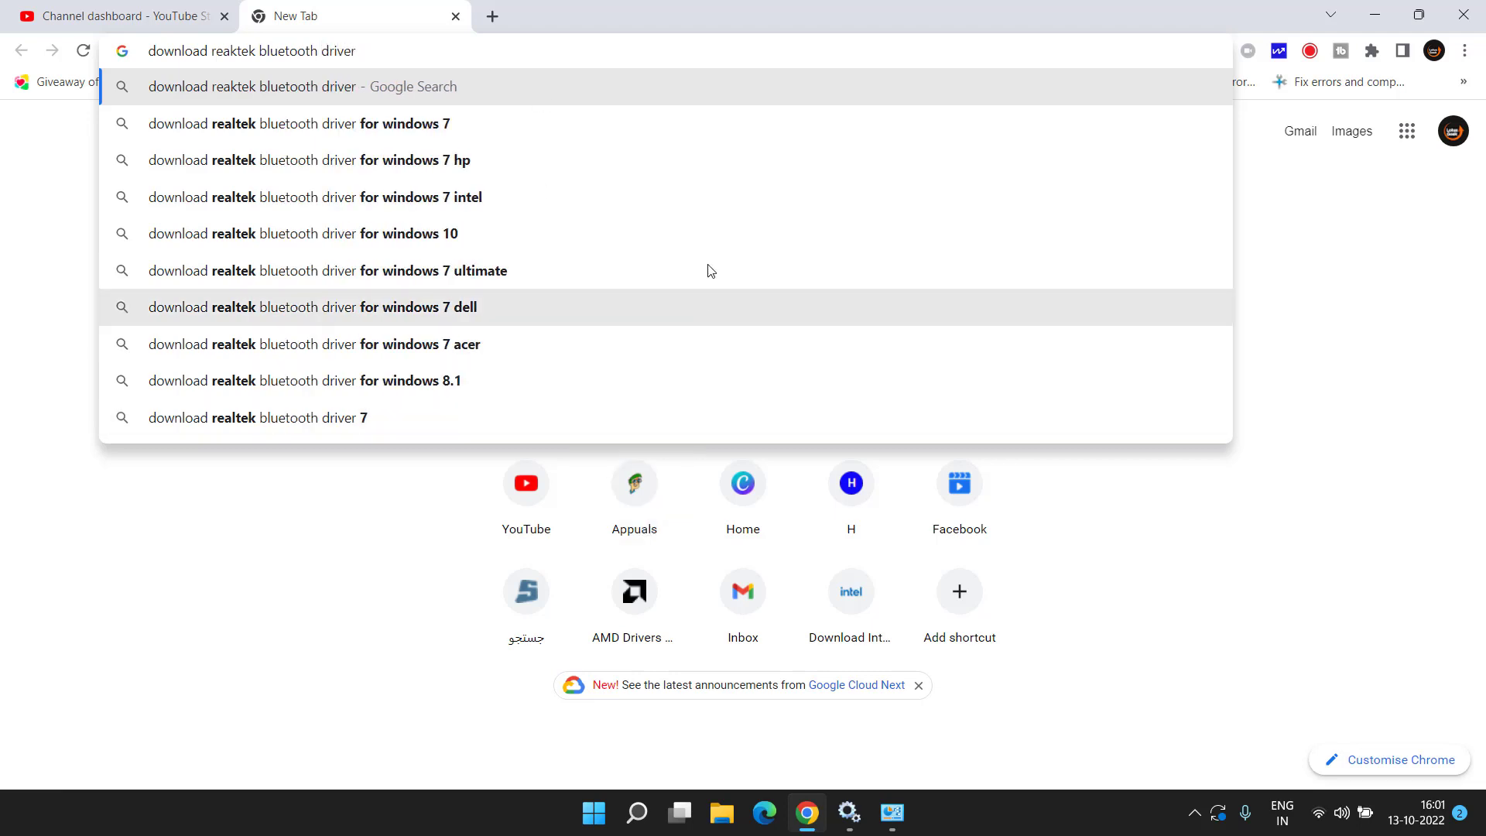
text(RTL)
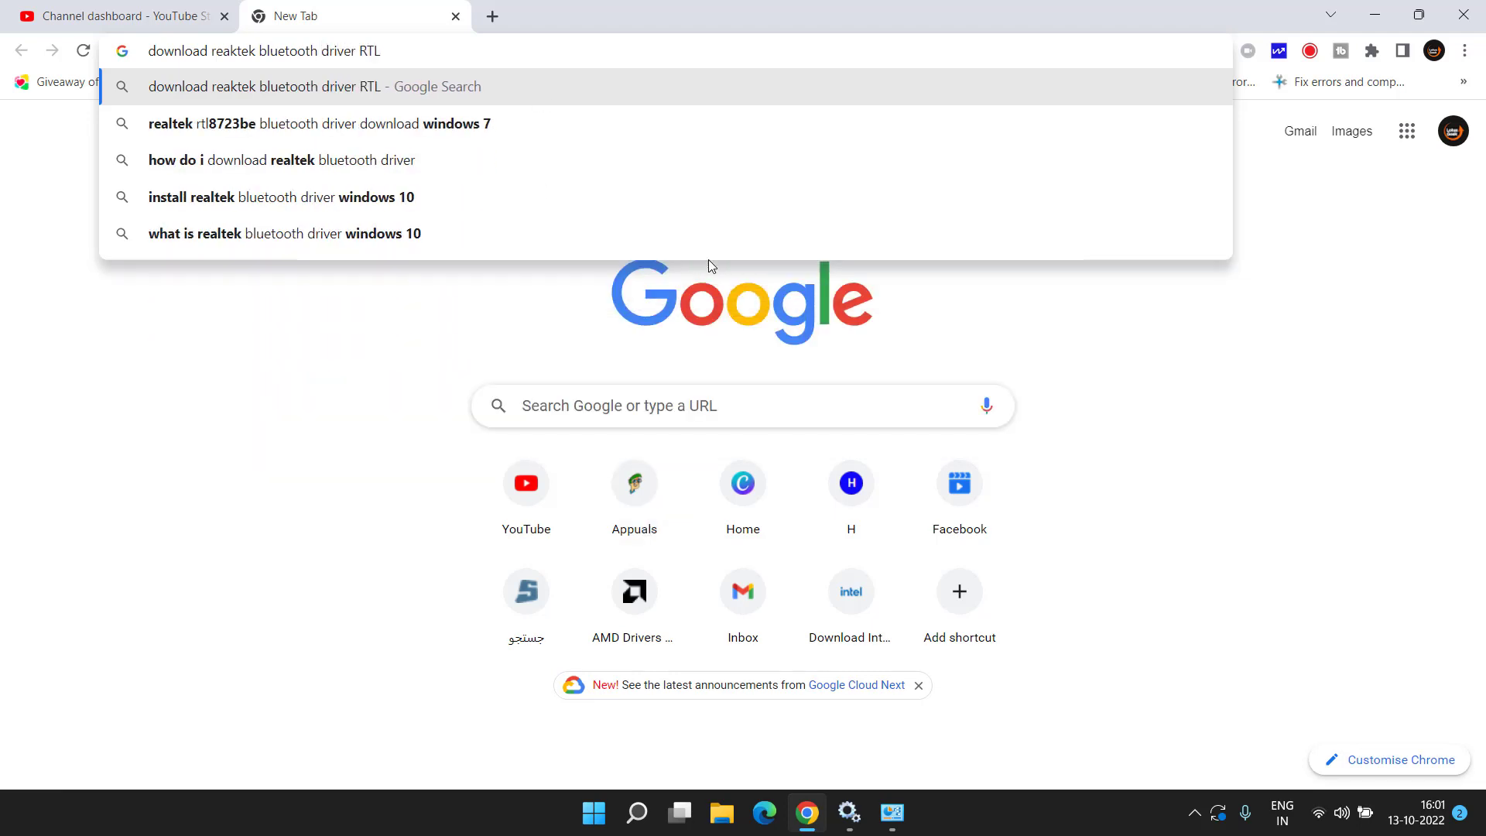
text(88)
Step: Check the adapter model, complete 'RTL8852AE', and run the Google search
key(alt+Tab)
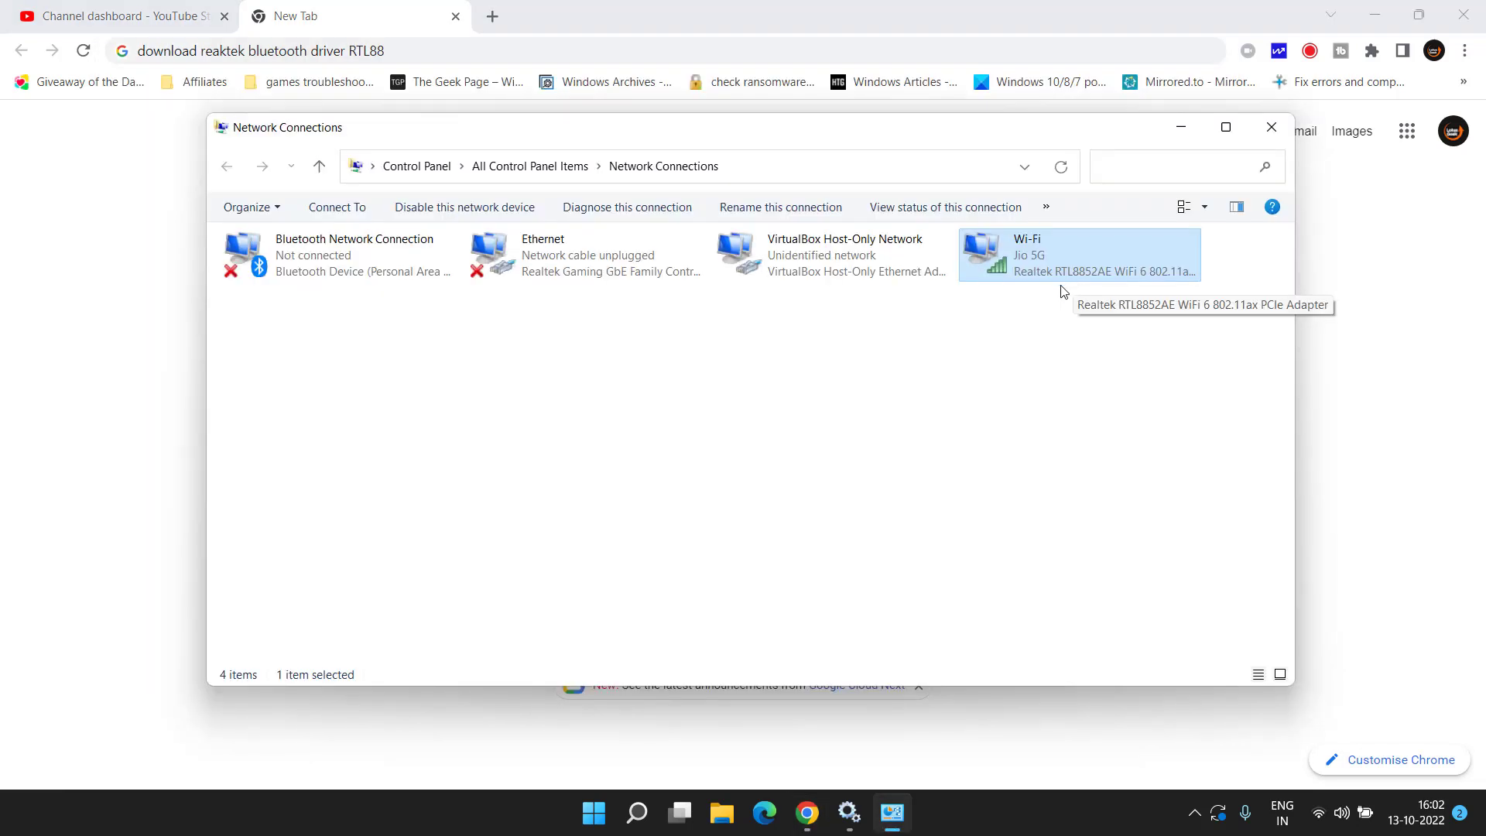
key(alt+Tab)
text(52AE)
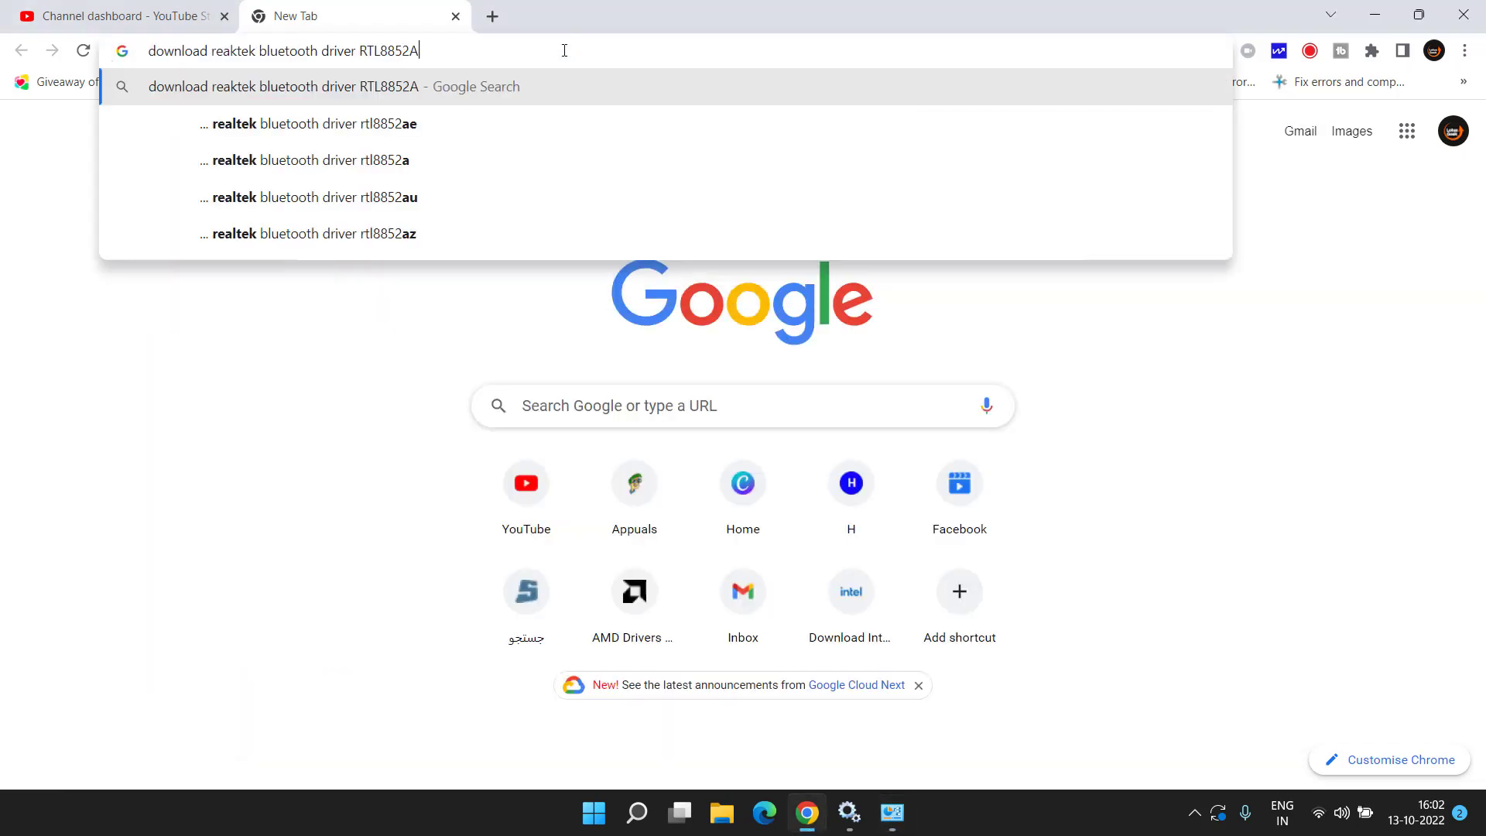
key(Return)
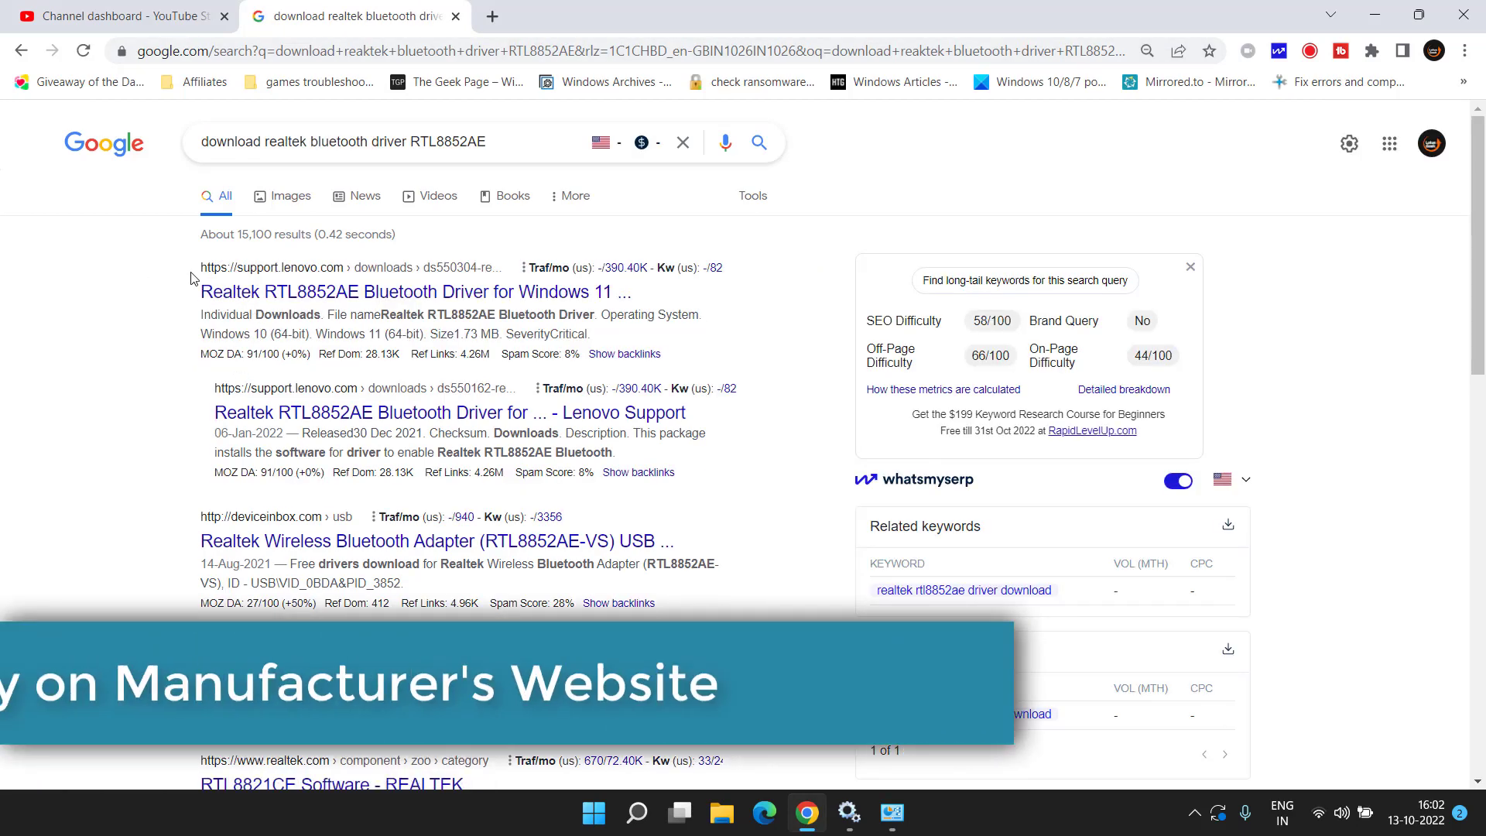
drag(201, 292, 362, 275)
Step: Open the Lenovo Support RTL8852AE driver page and find the Realtek Bluetooth Driver
click(122, 411)
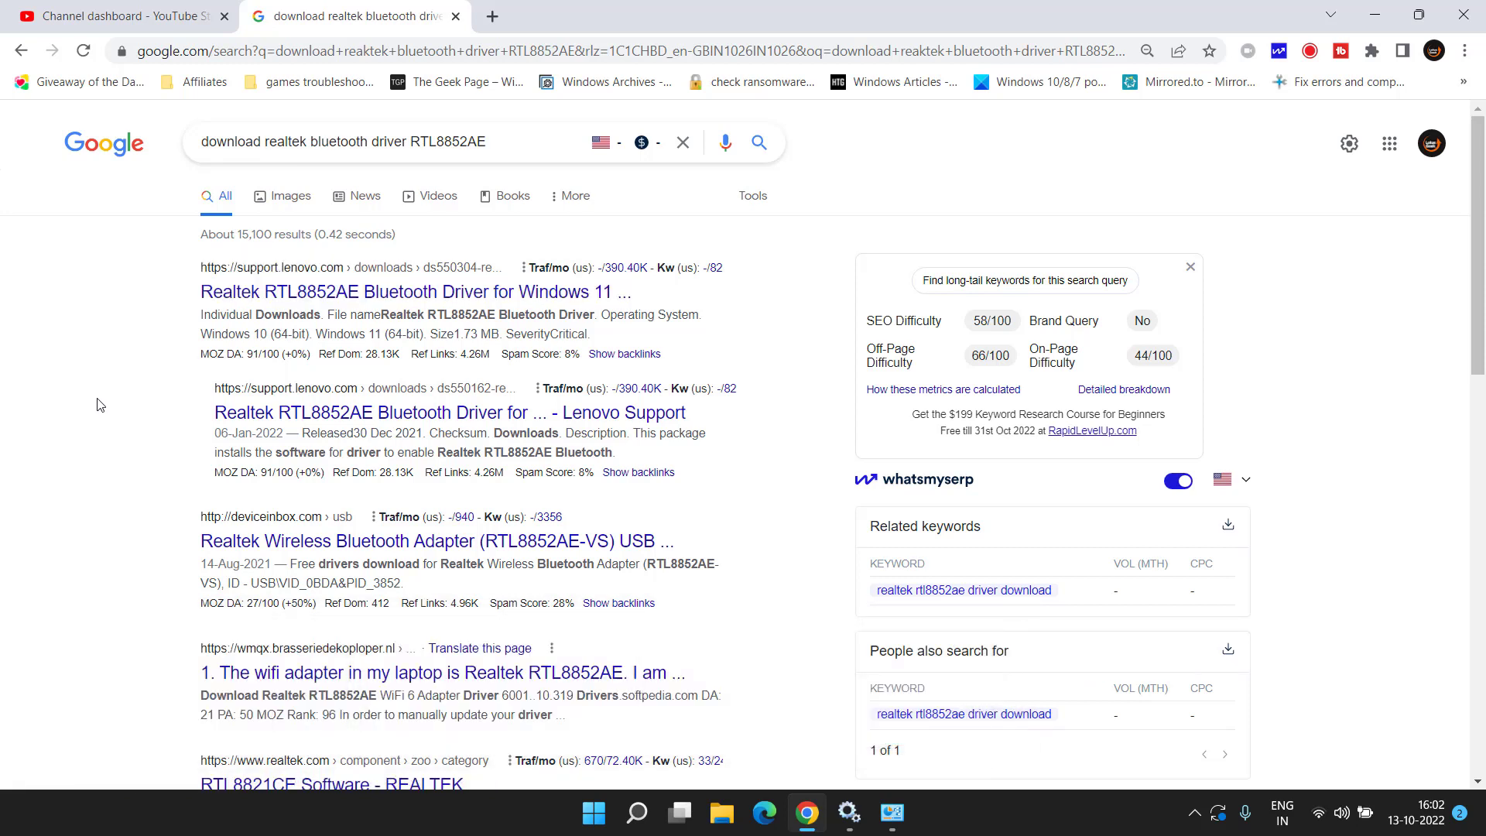
click(426, 294)
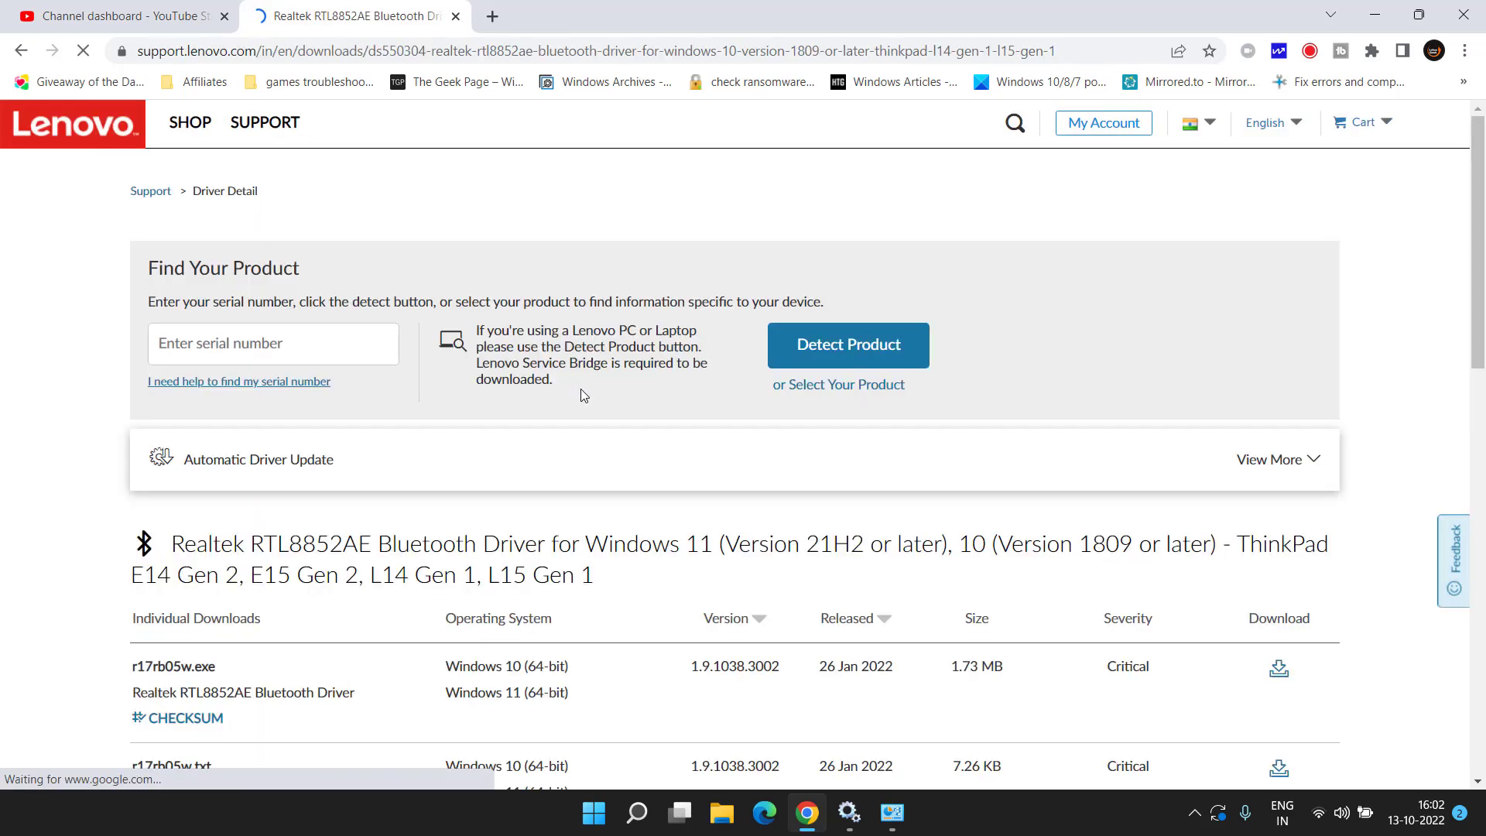
scroll(584, 388, down, 3)
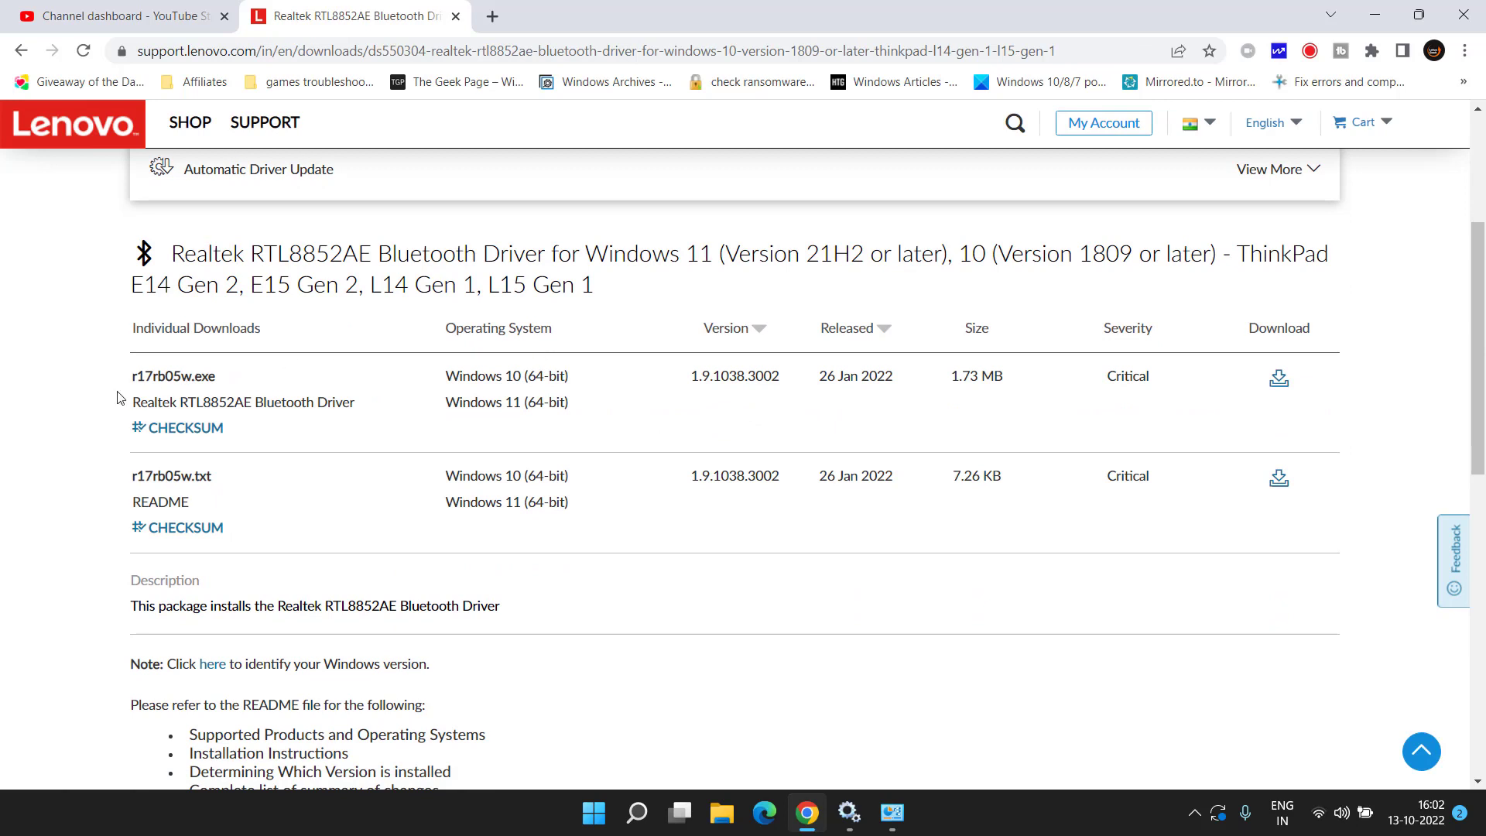
drag(149, 399, 369, 421)
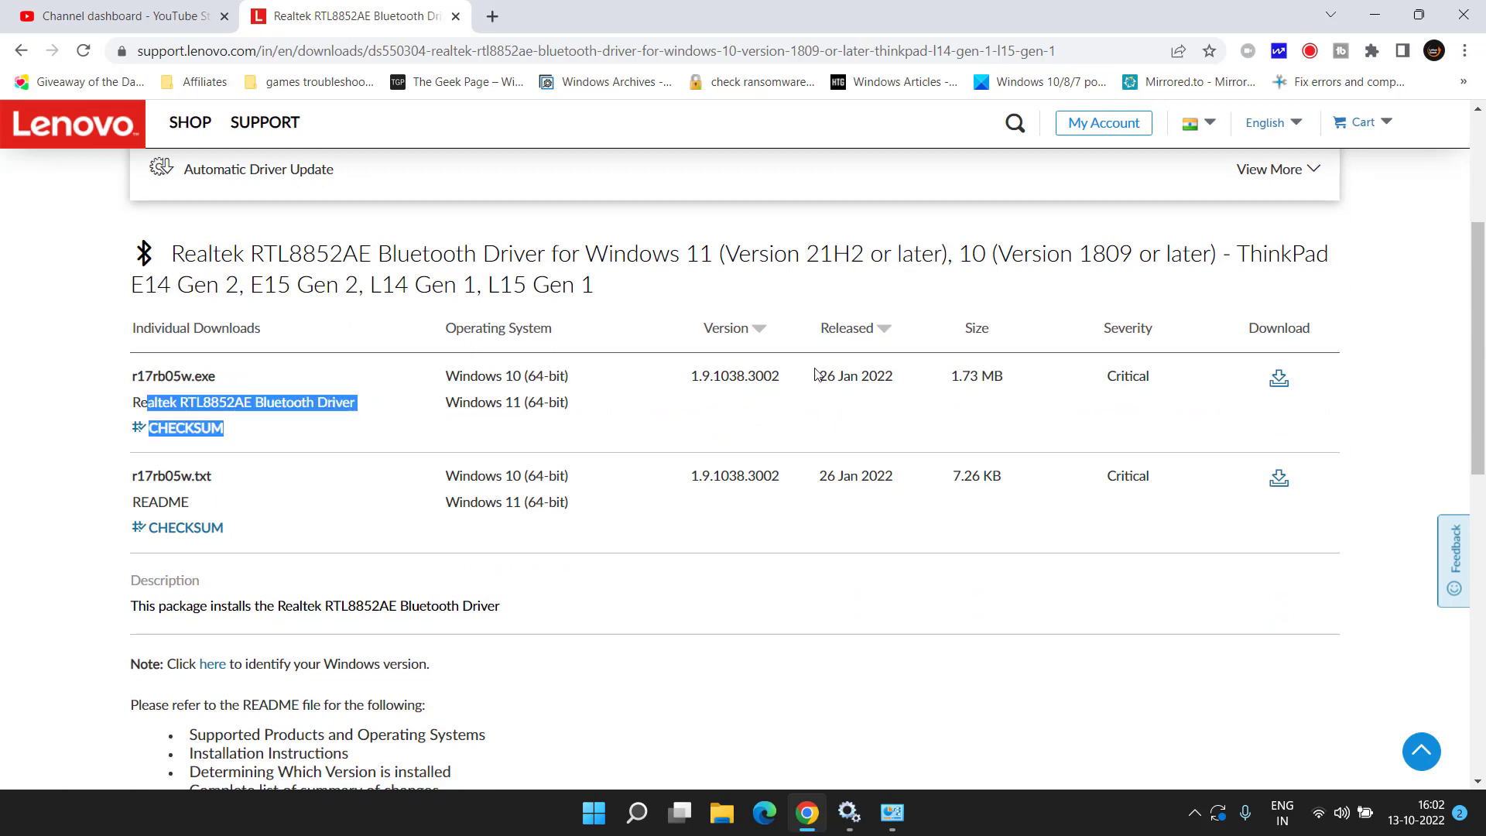
Step: Save r17rb05w.exe to the Desktop and launch the downloaded installer
click(1282, 381)
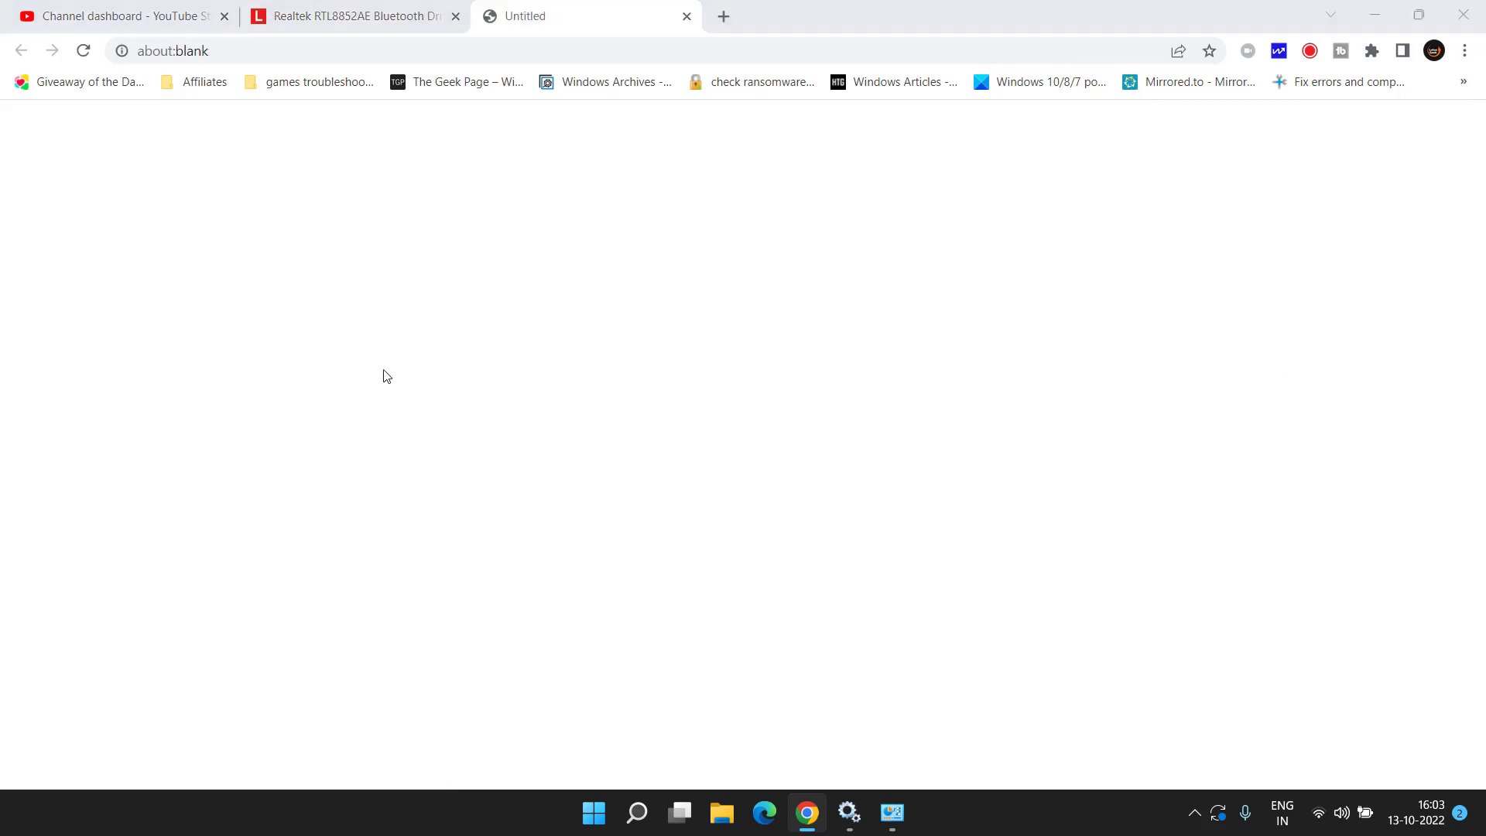
click(87, 159)
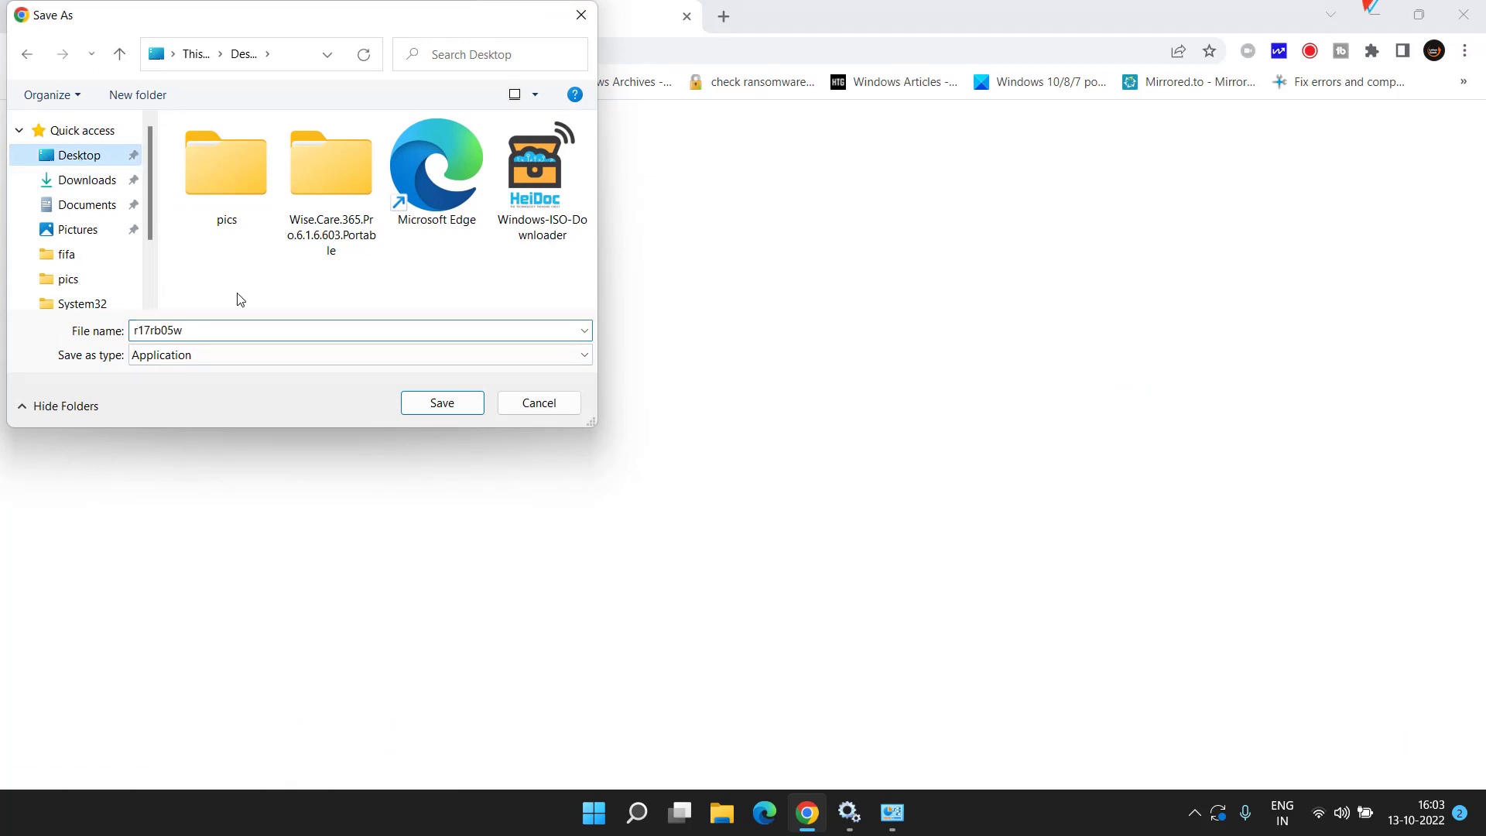
click(449, 405)
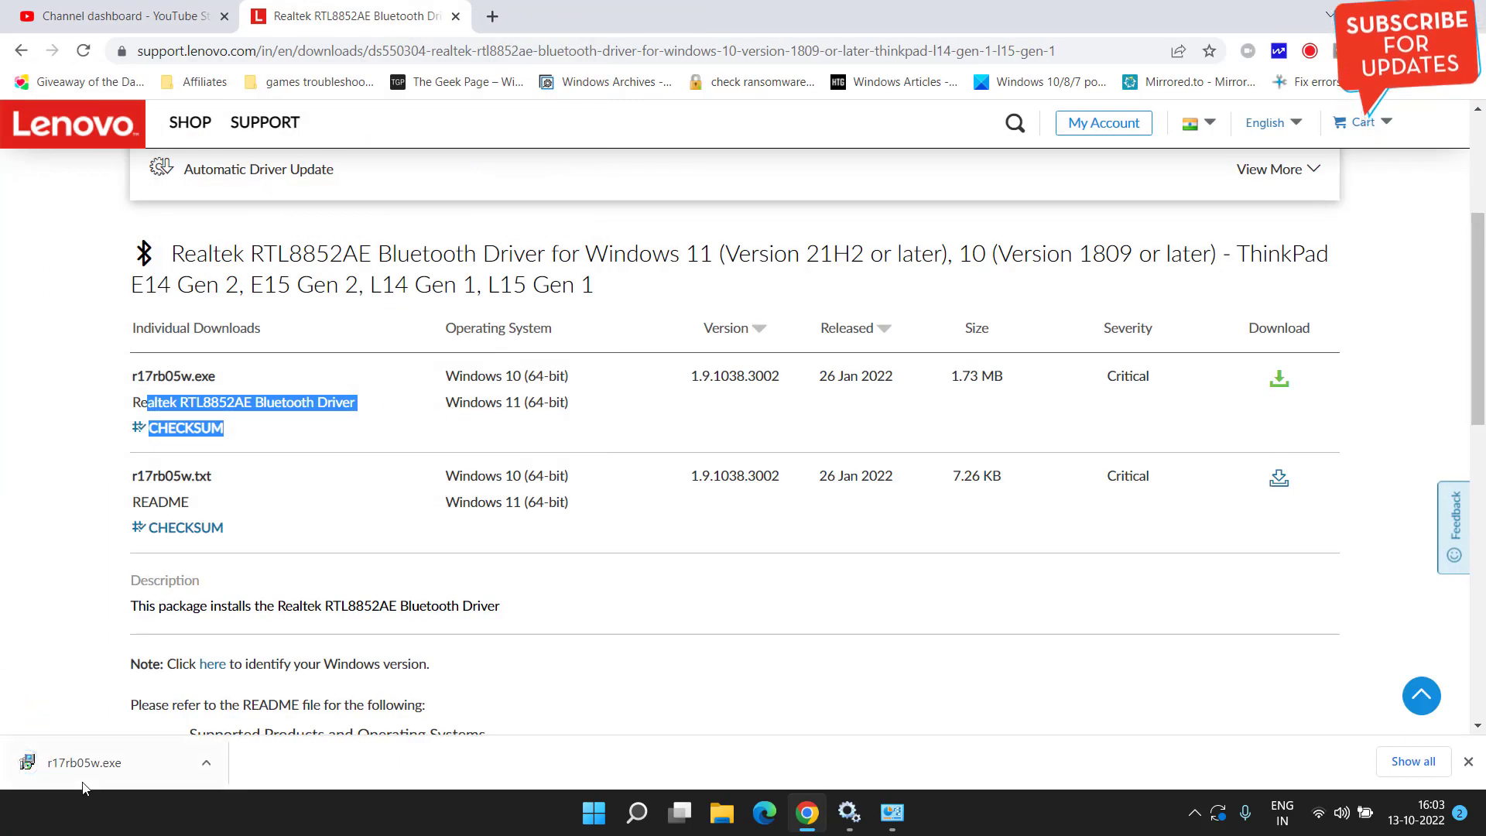
click(94, 767)
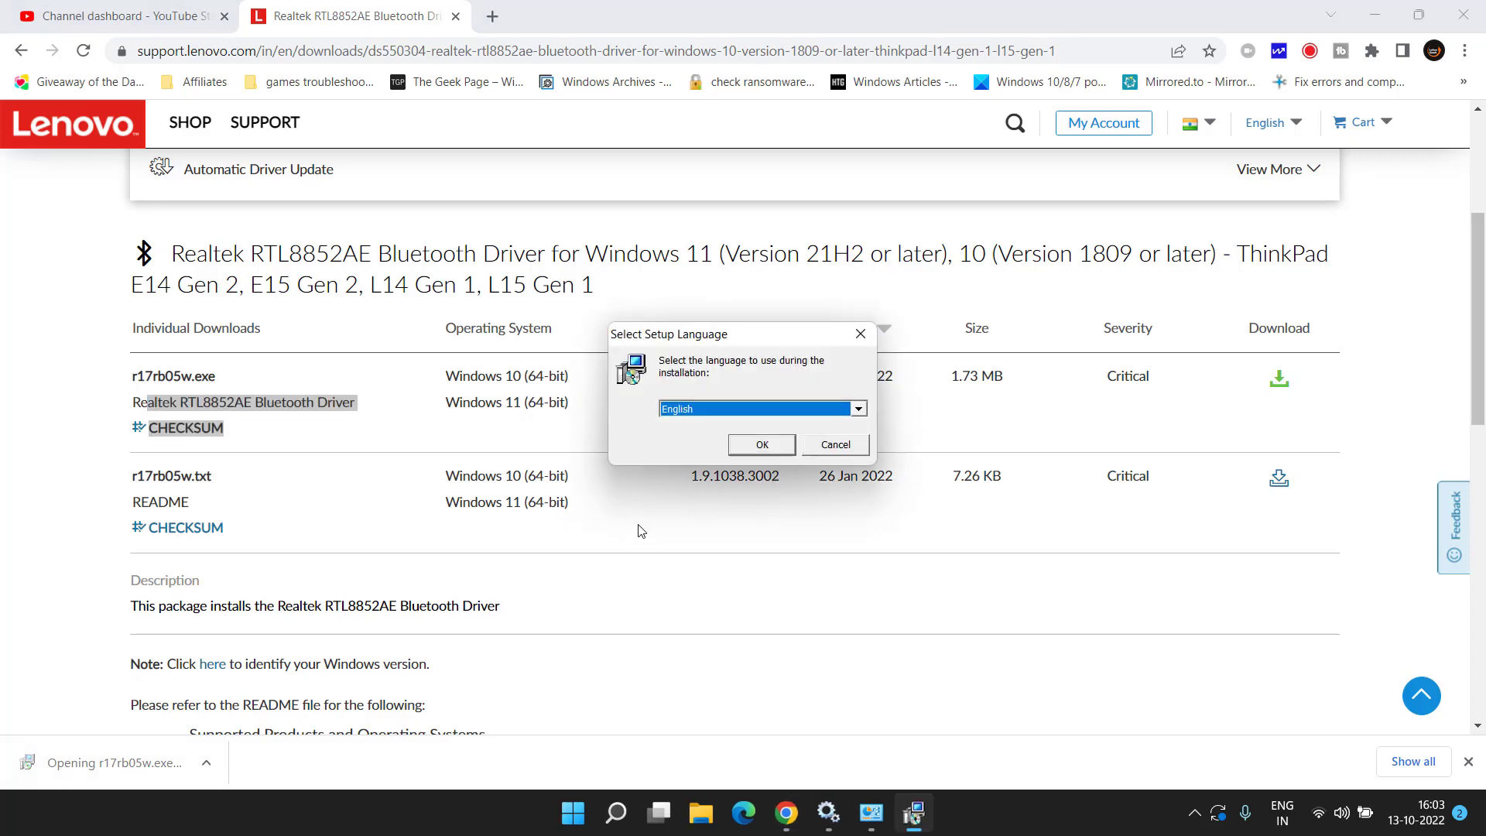
Step: Accept English, exit the Realtek driver setup without installing, and close Network Connections
click(763, 445)
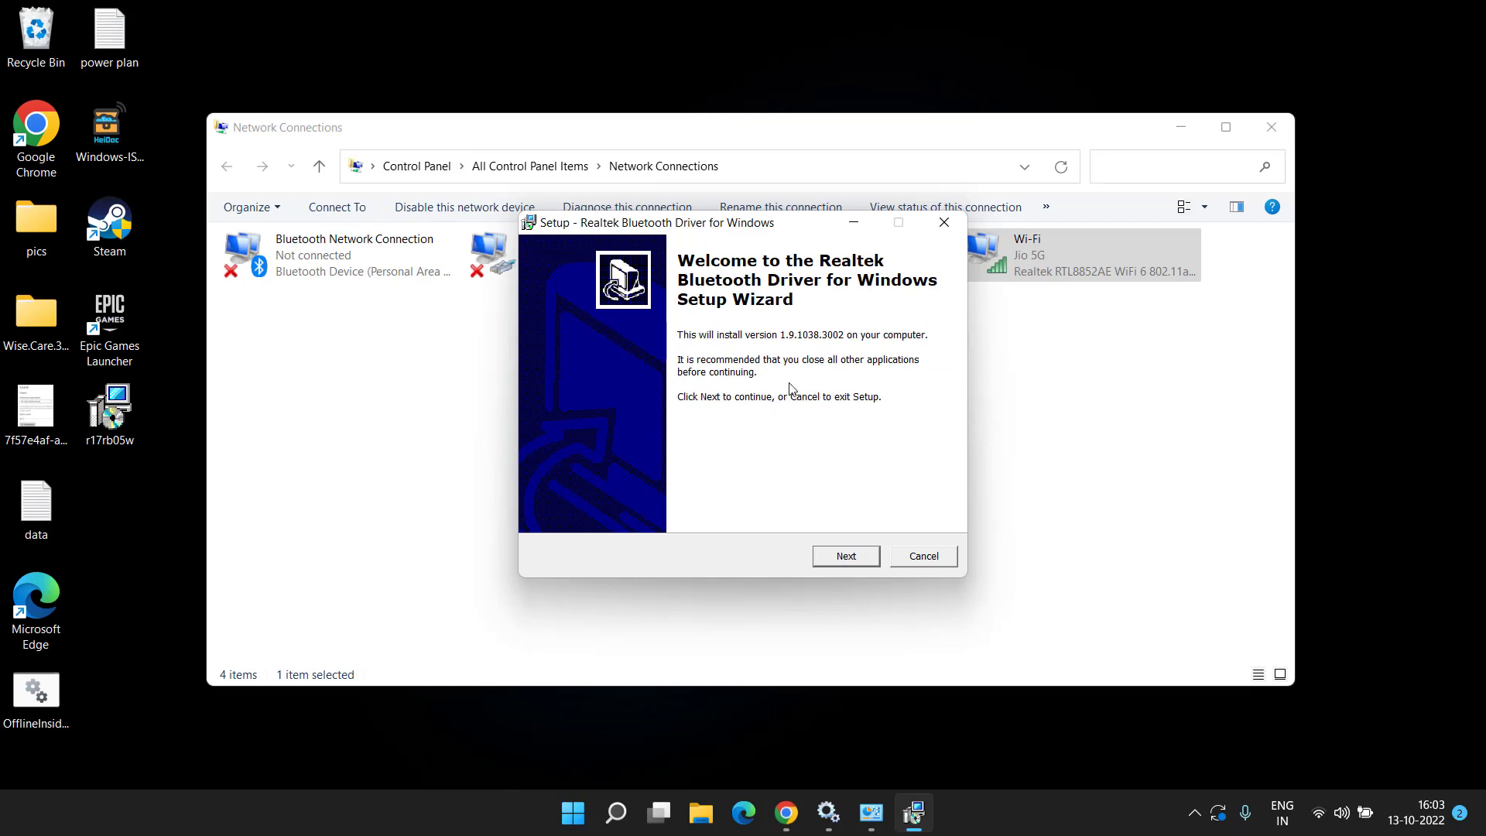
click(925, 559)
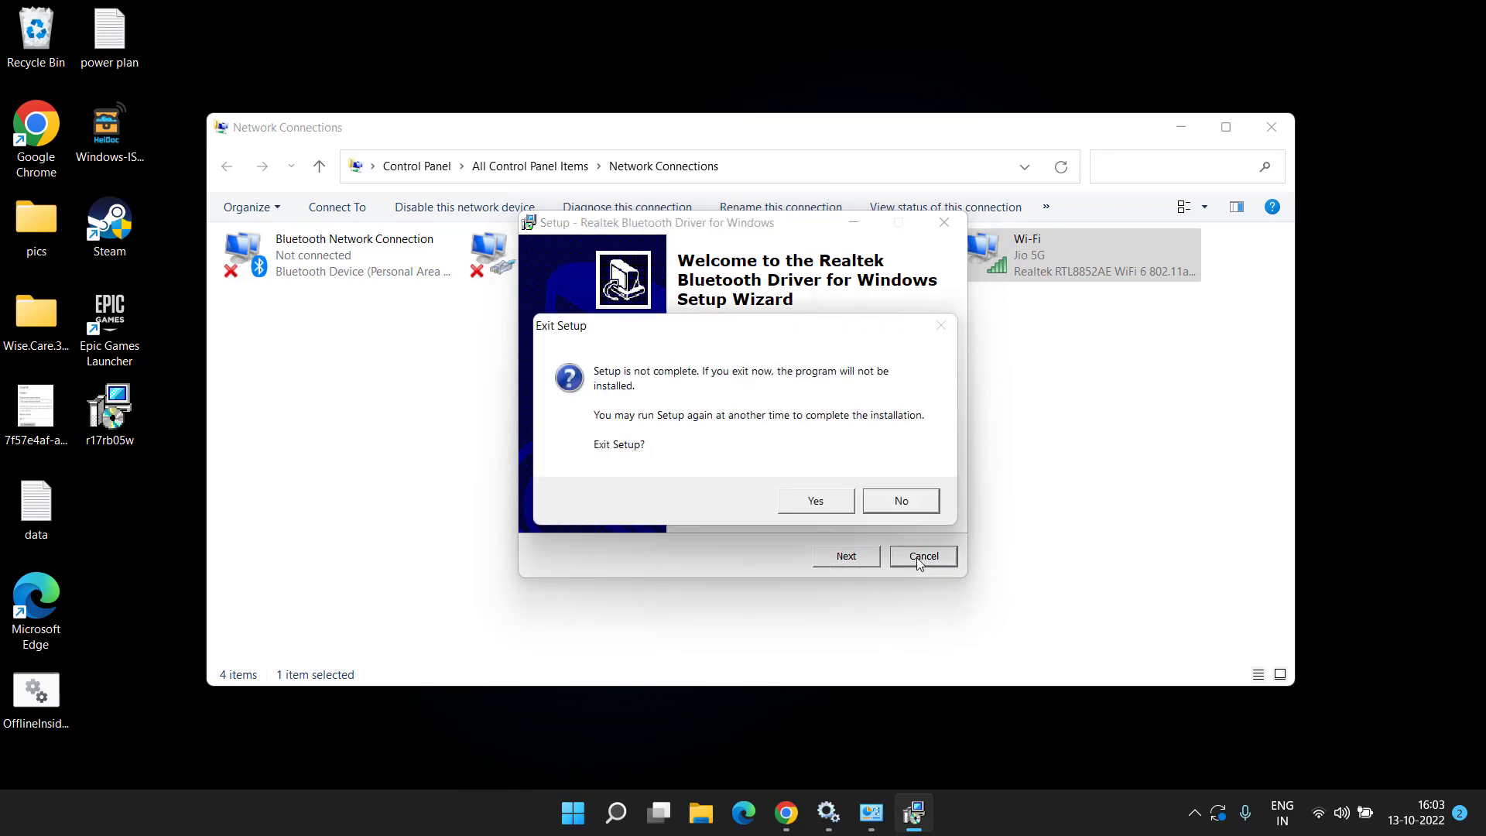
click(816, 501)
click(1271, 127)
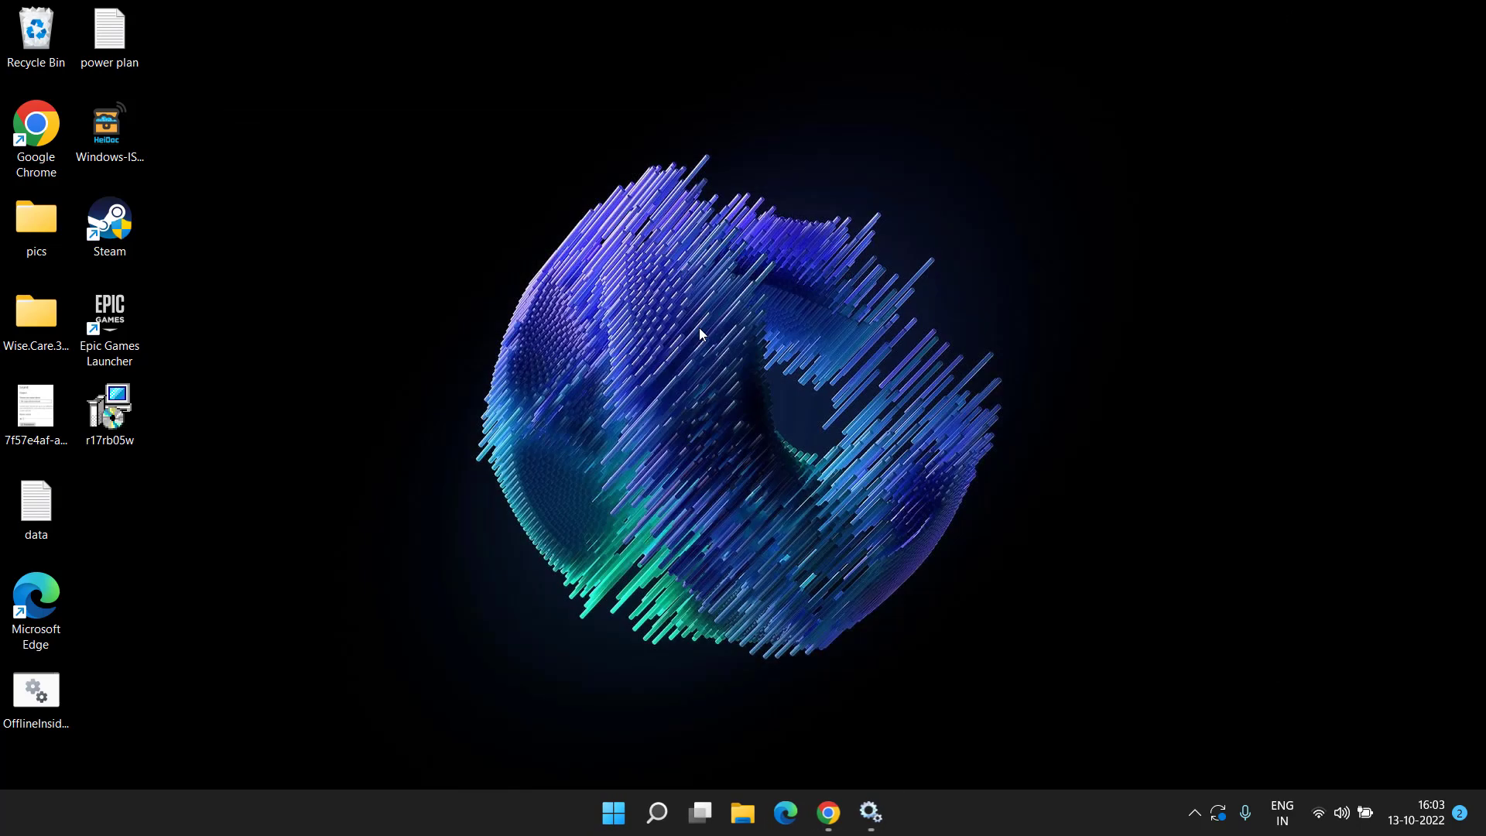
right_click(621, 798)
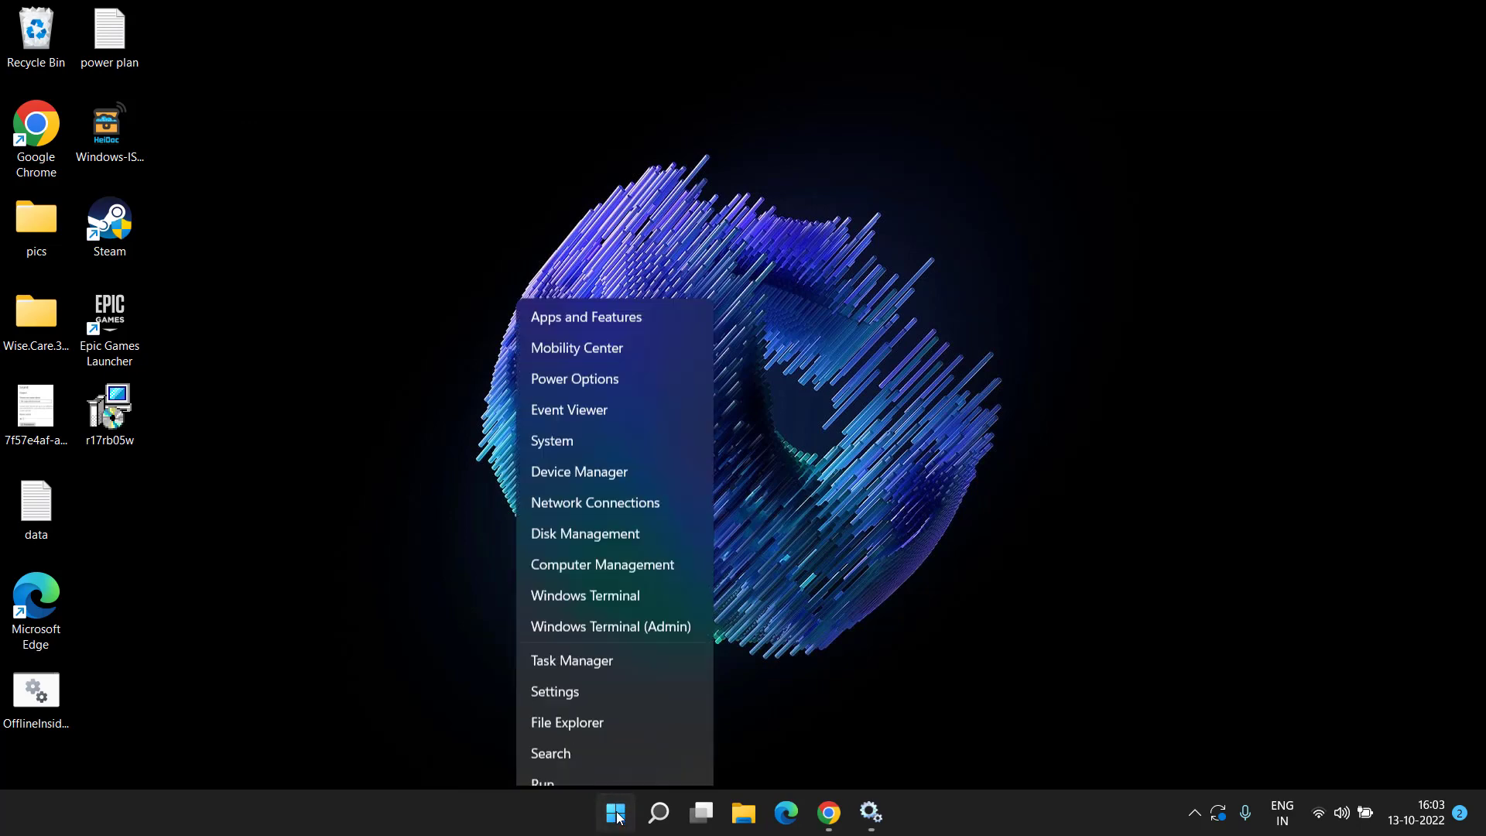
click(598, 394)
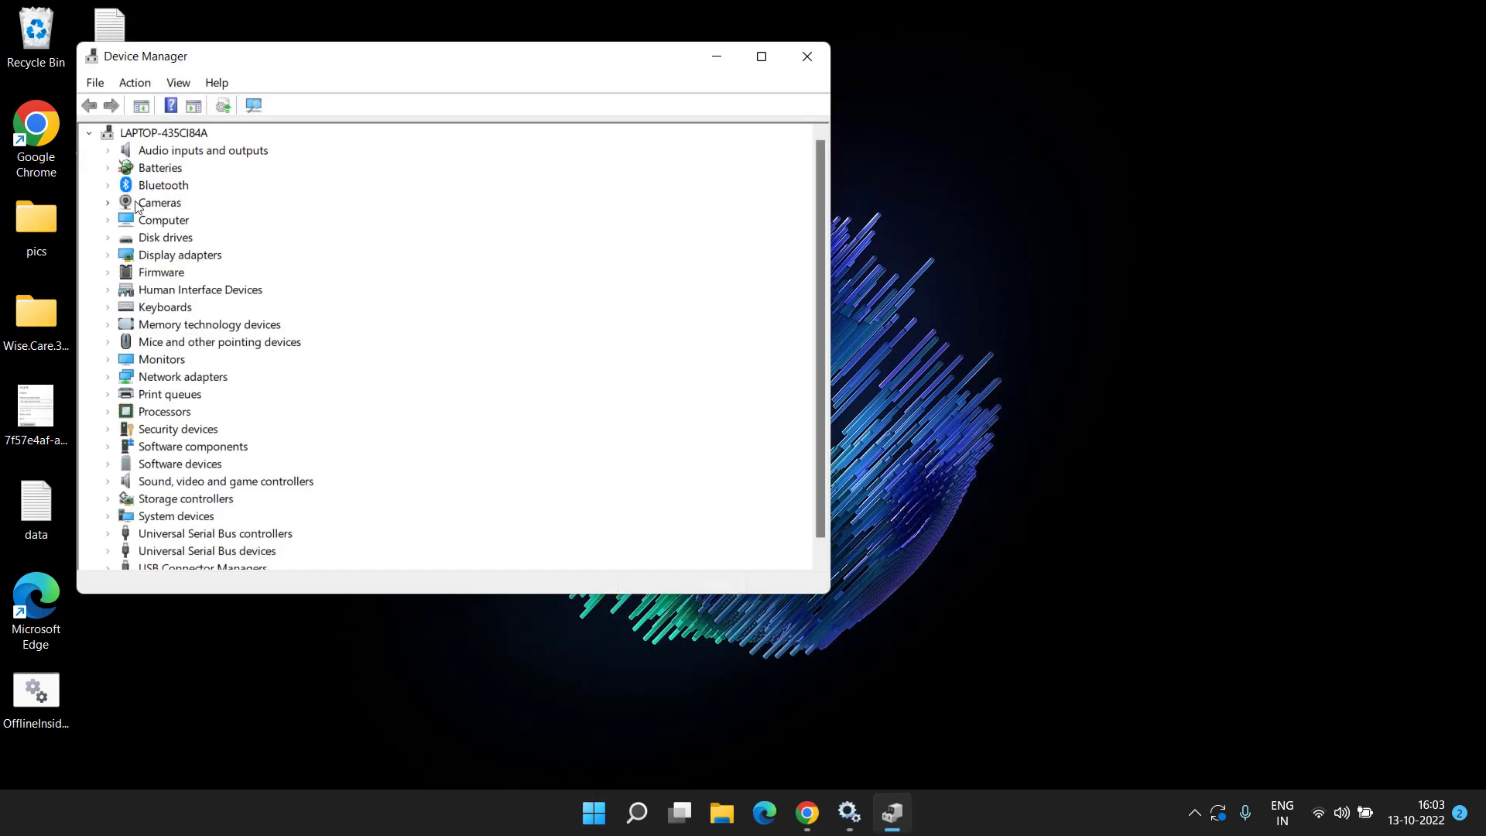
double_click(182, 185)
right_click(229, 258)
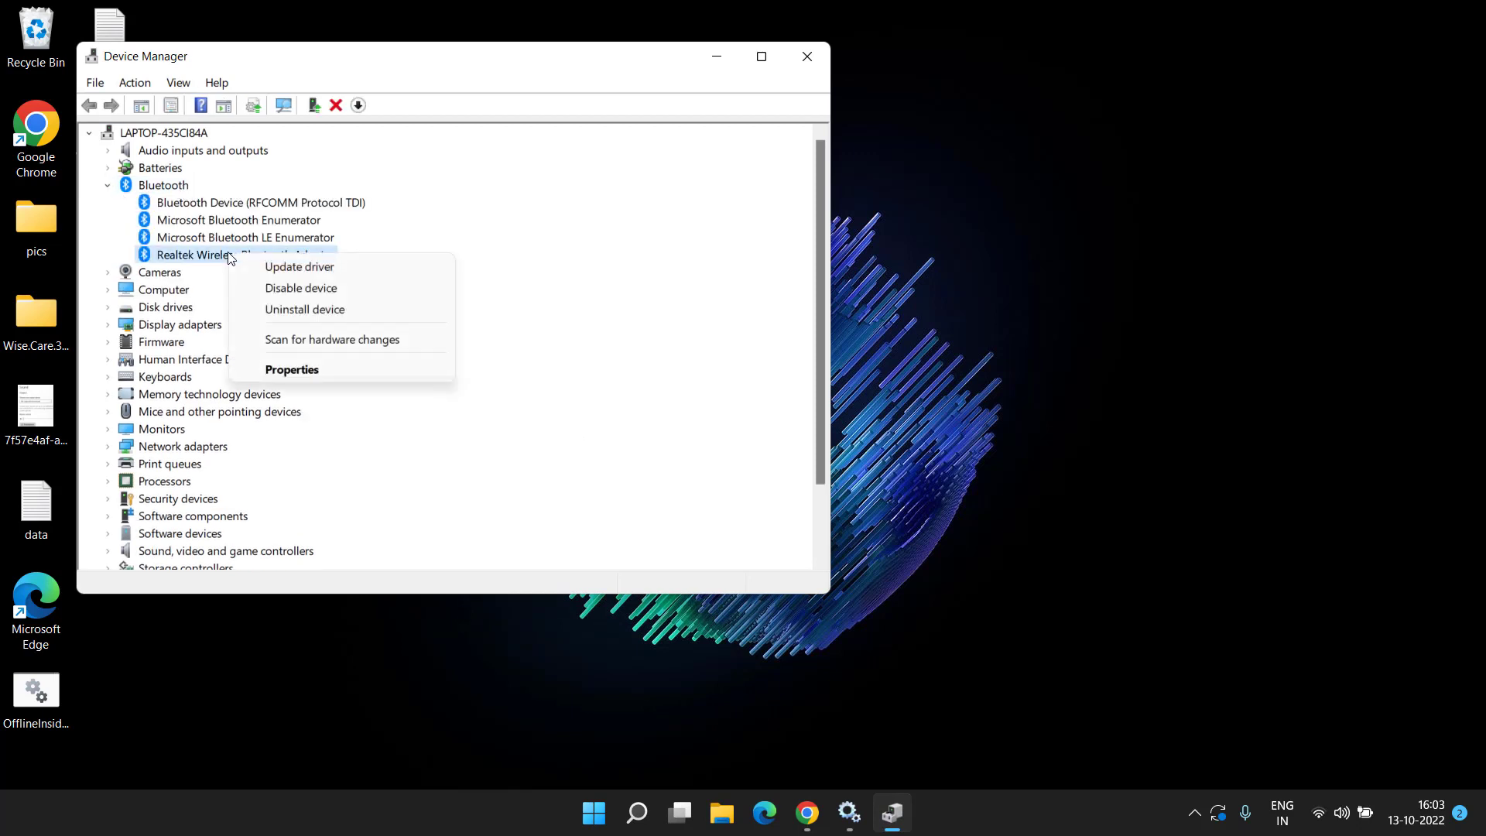
click(282, 372)
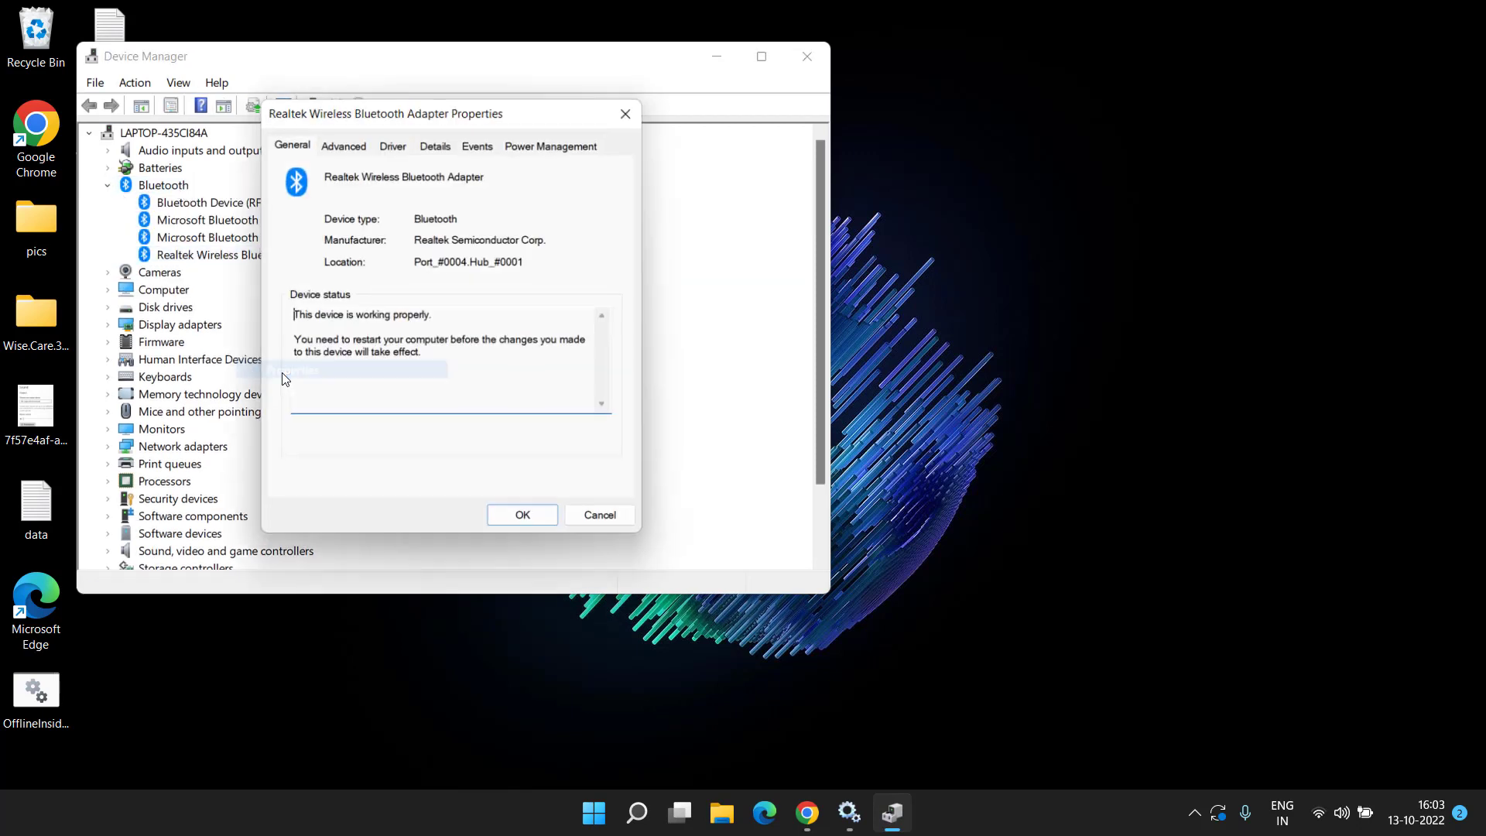
click(394, 145)
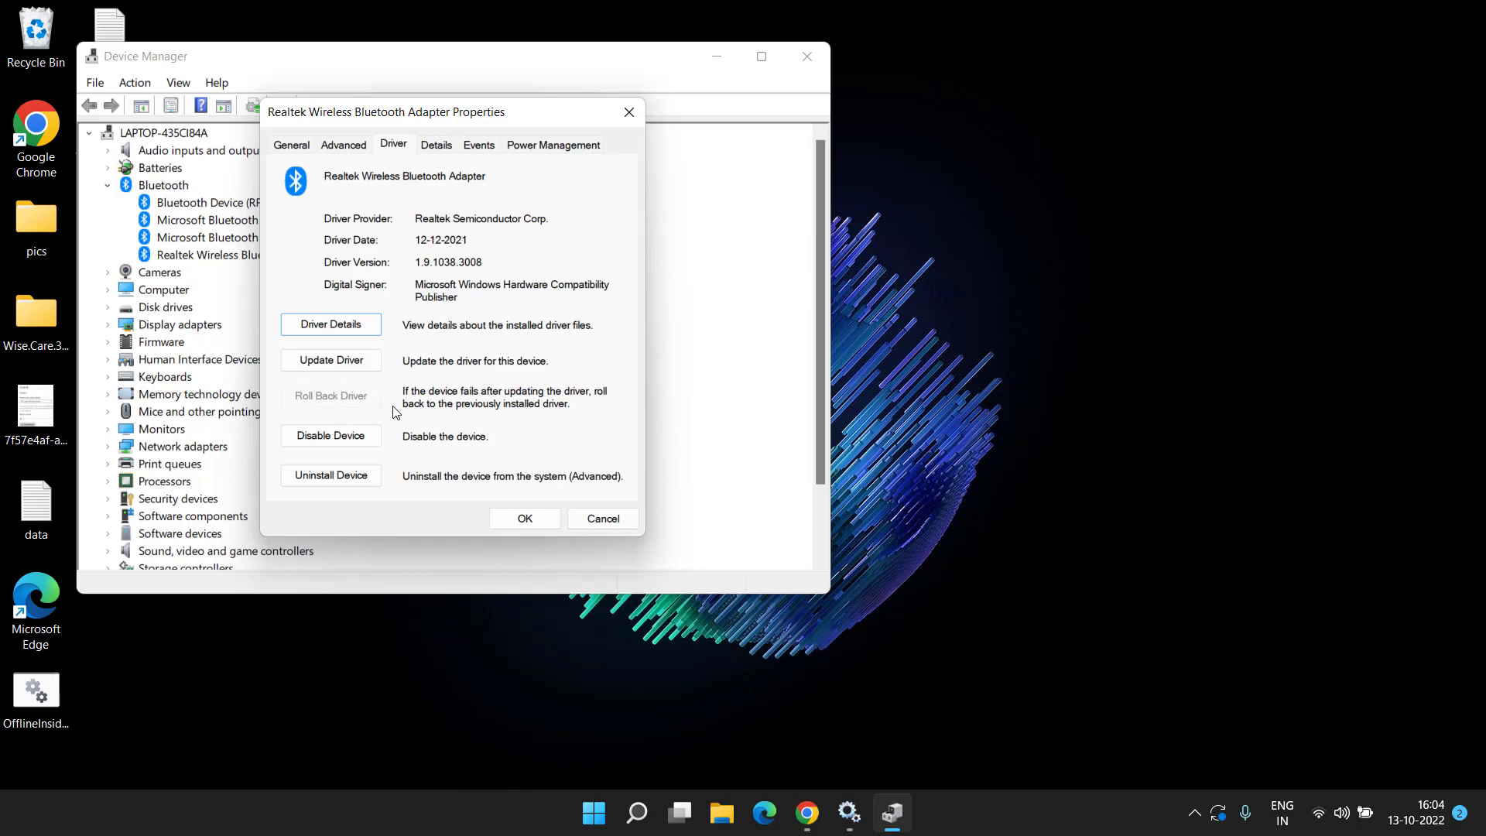
click(603, 519)
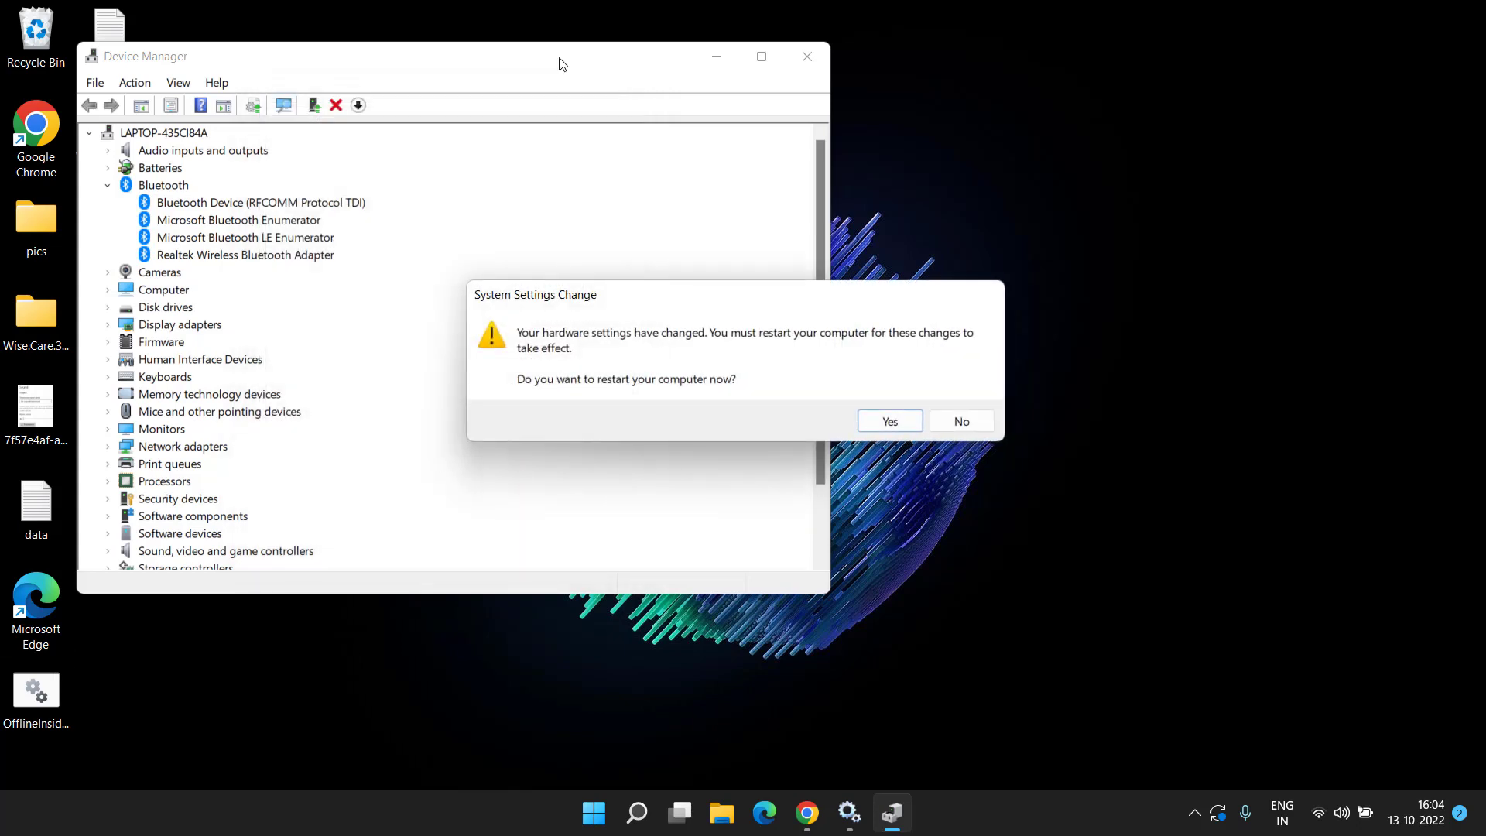
click(959, 426)
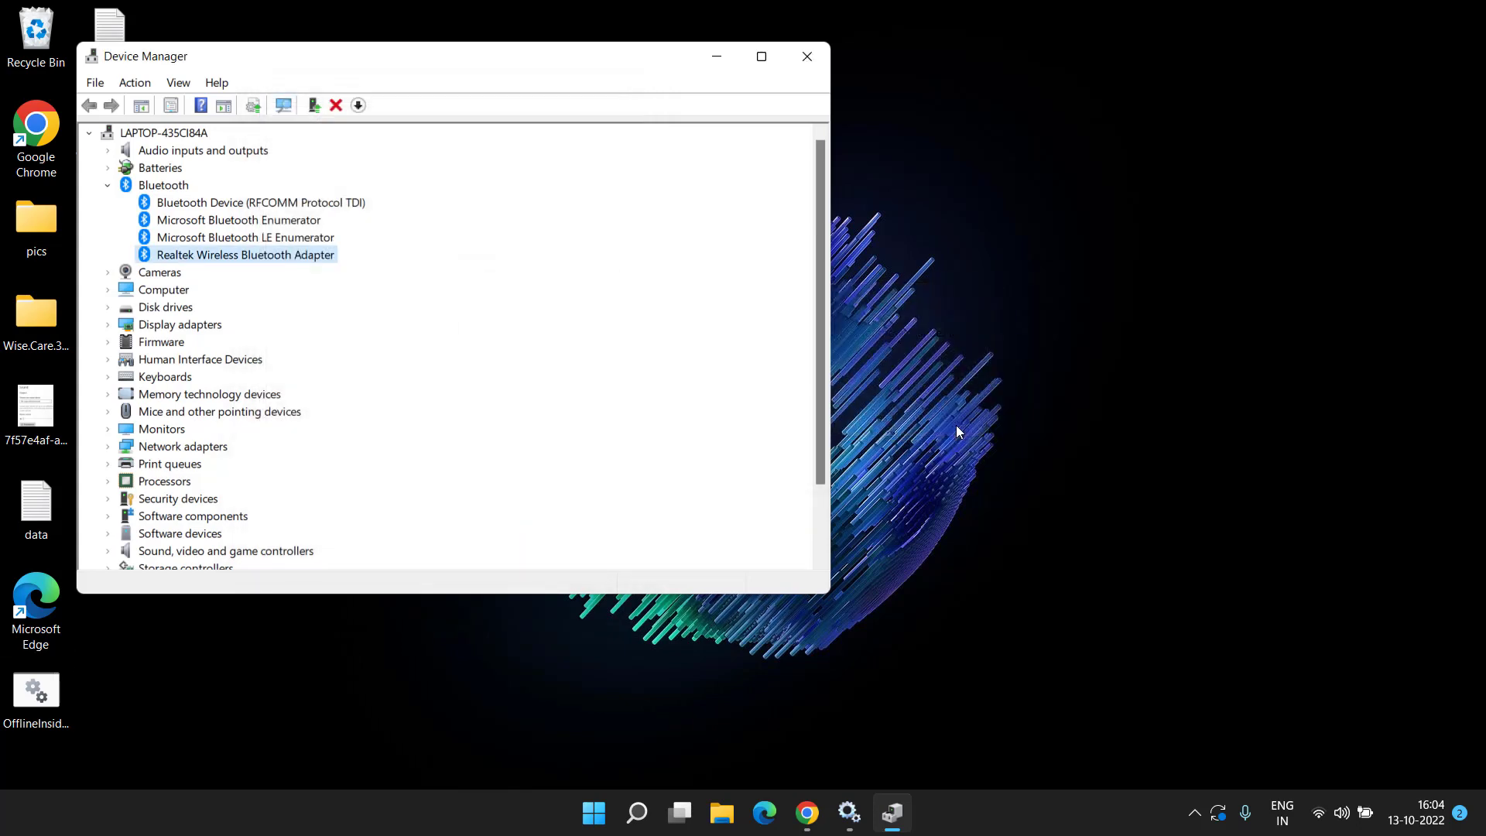
click(808, 57)
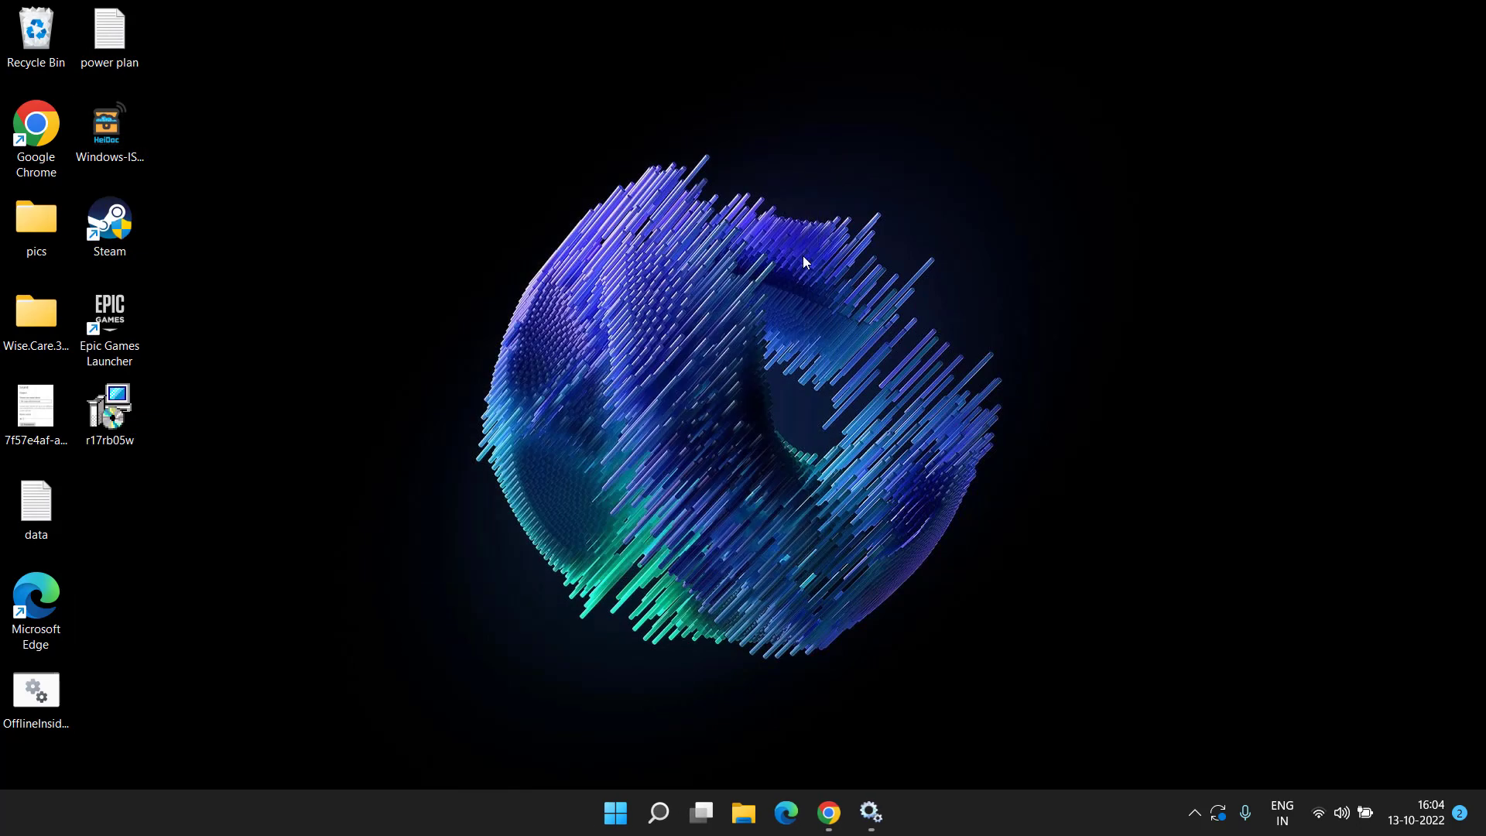